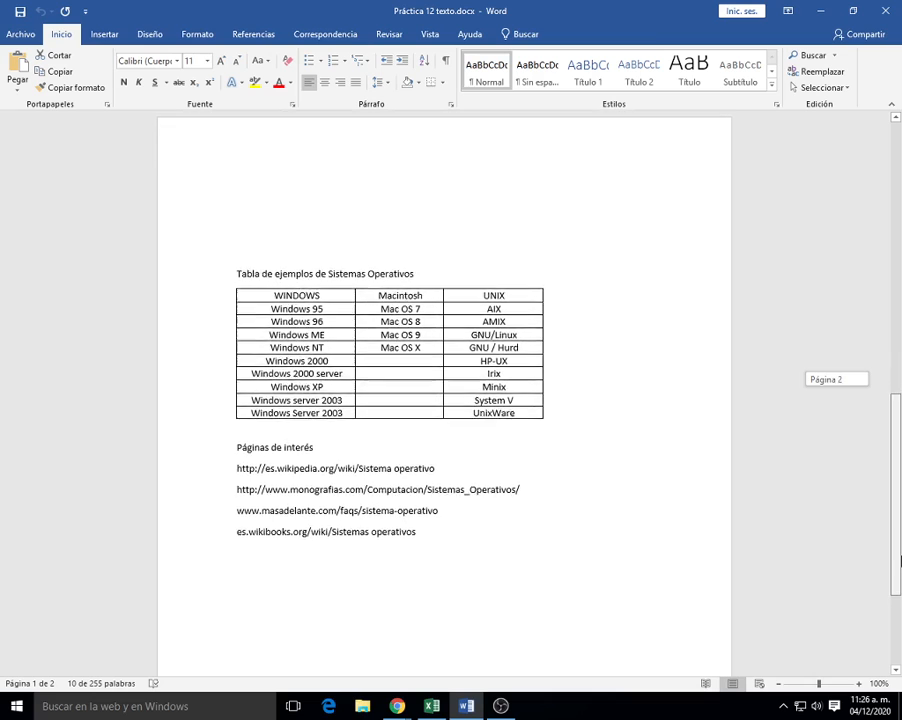
Locate the heading above the operating systems table in the Word source text and switch back to the Google Docs document.
click(207, 277)
click(338, 274)
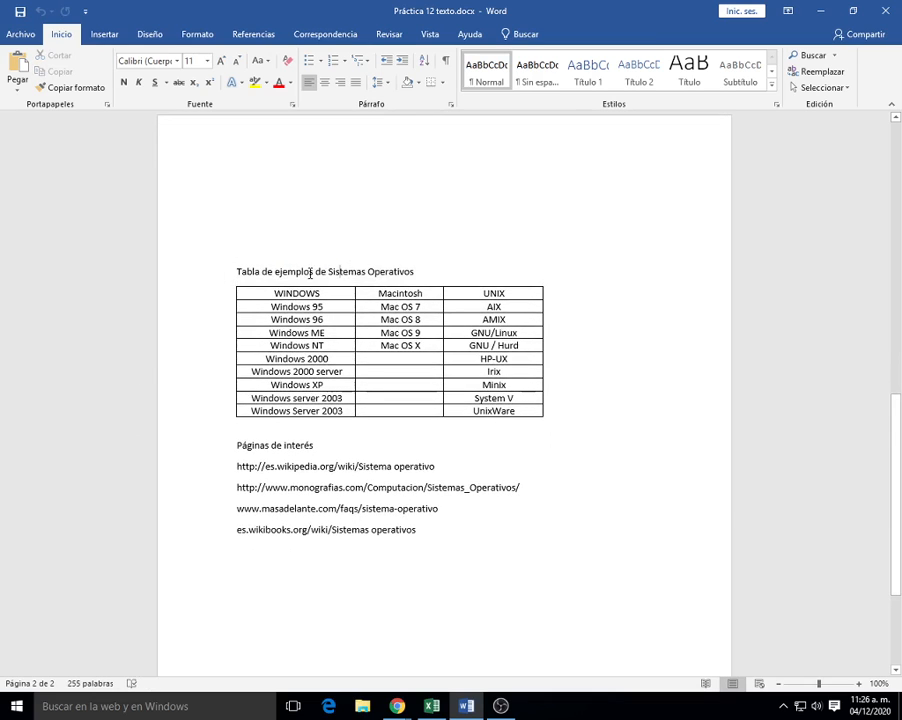
click(211, 276)
click(320, 270)
click(822, 11)
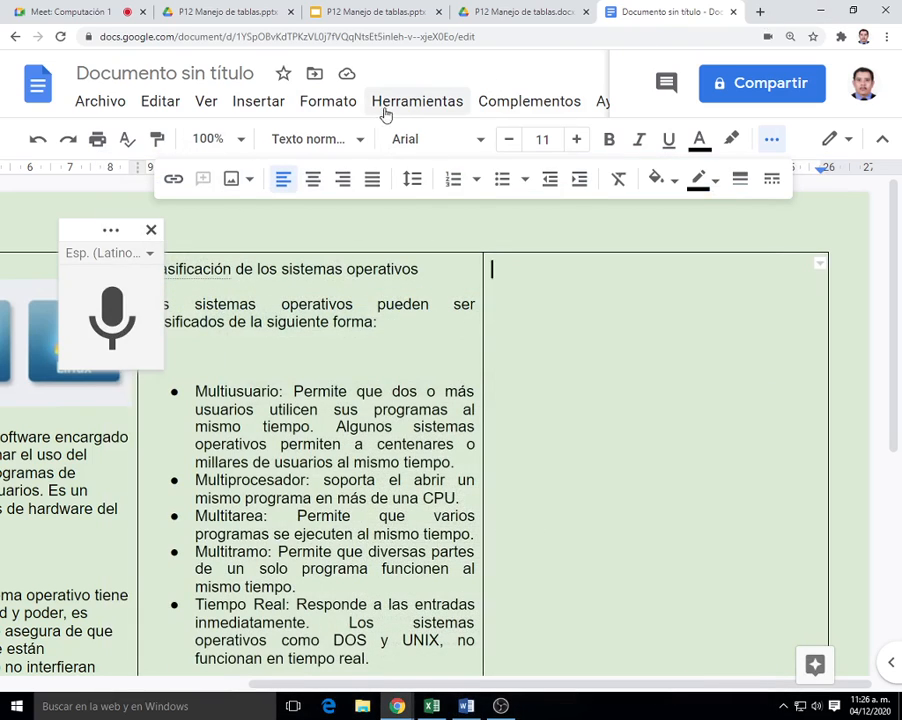
click(408, 104)
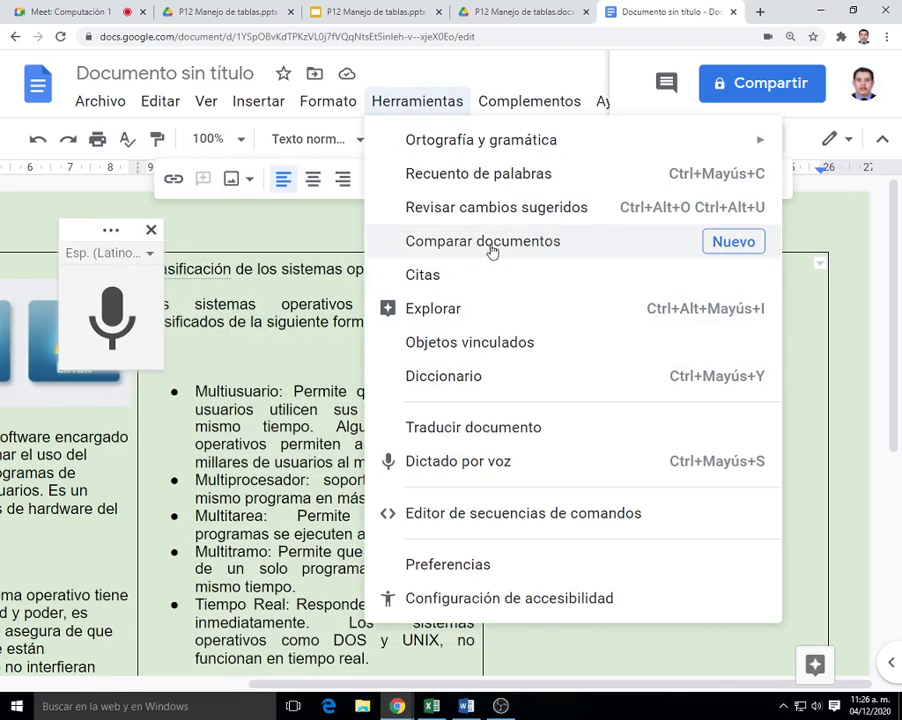
click(494, 472)
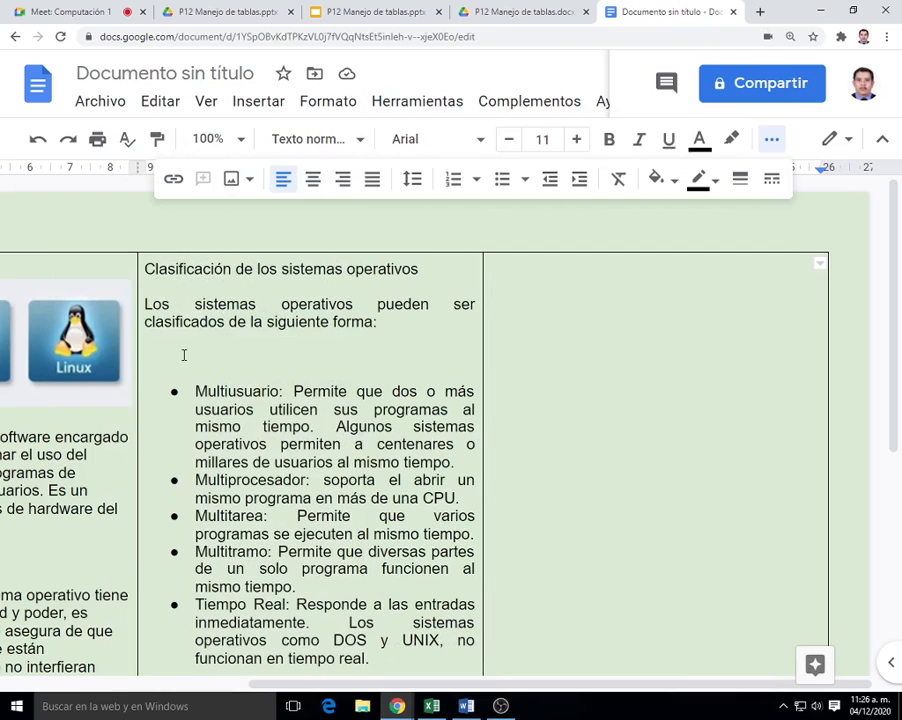
click(420, 102)
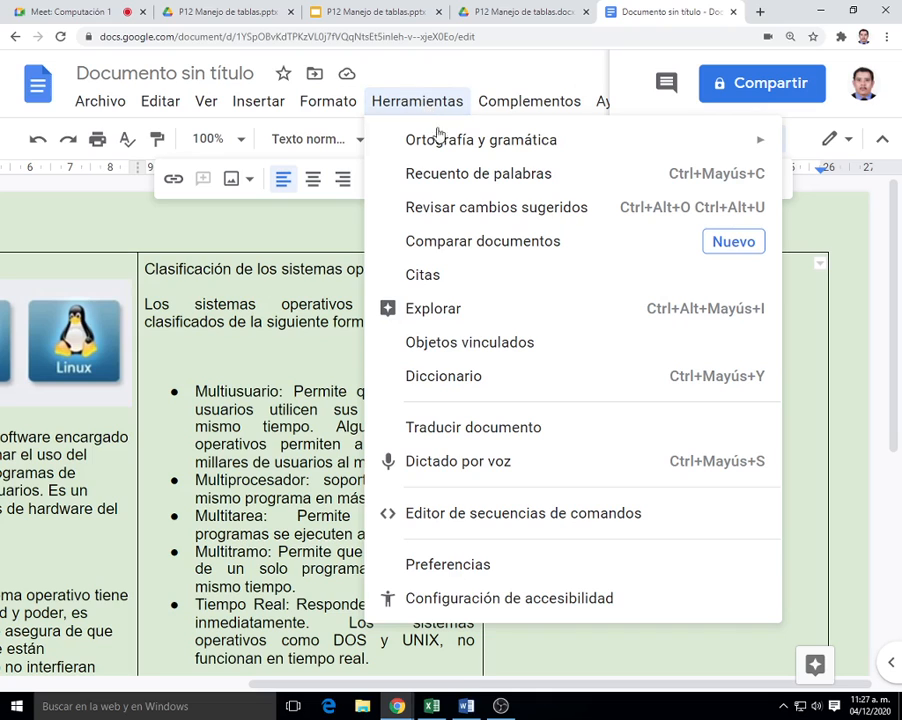
drag(672, 688, 622, 698)
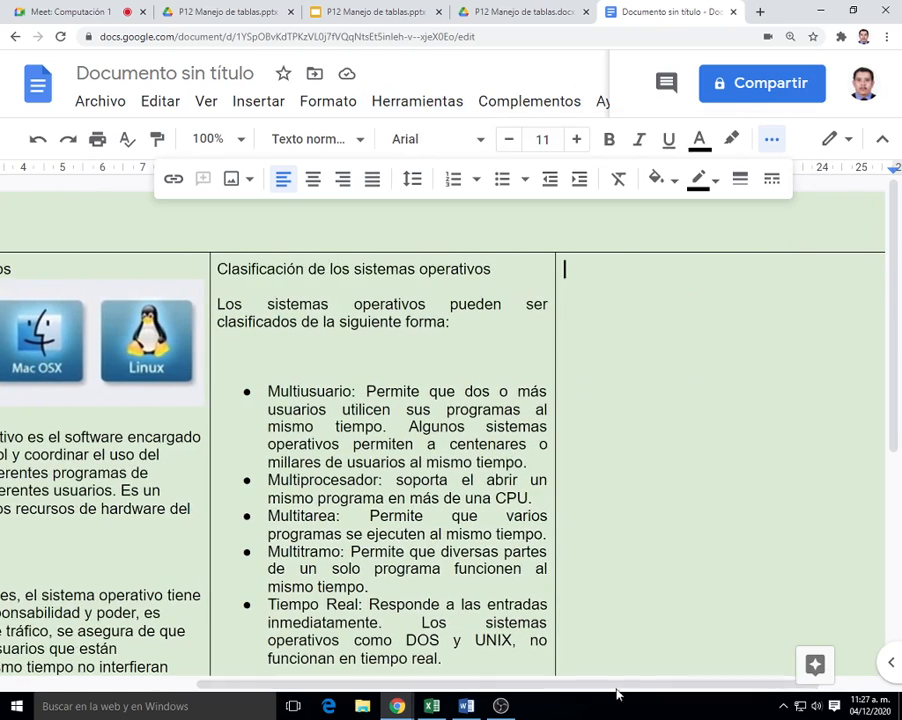
Dictate the heading "Tabla de ejemplos de sistemas operativos" into the third column using voice typing.
click(433, 104)
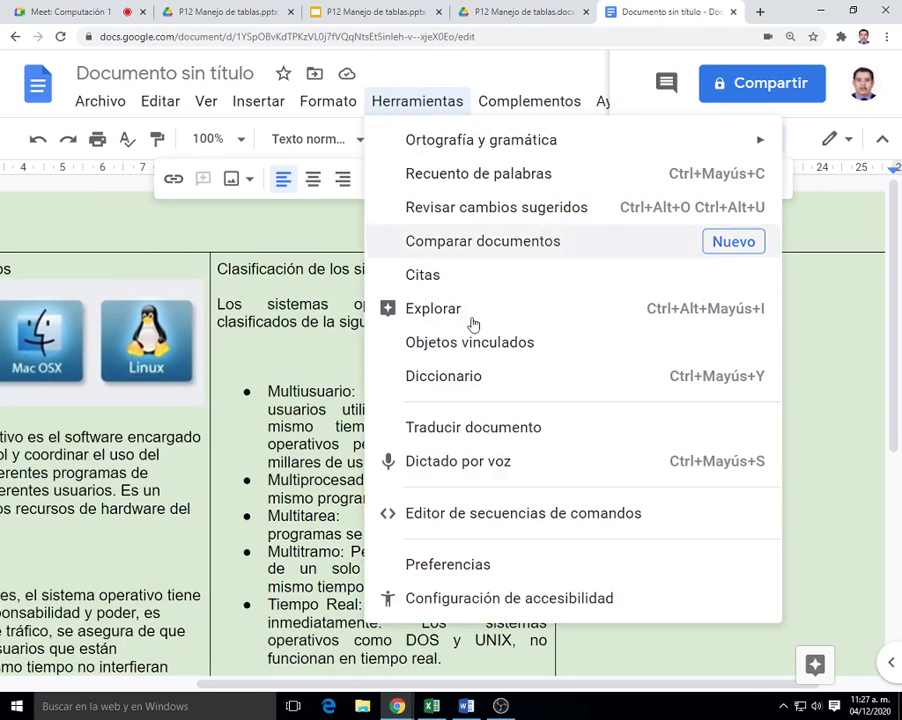
click(512, 460)
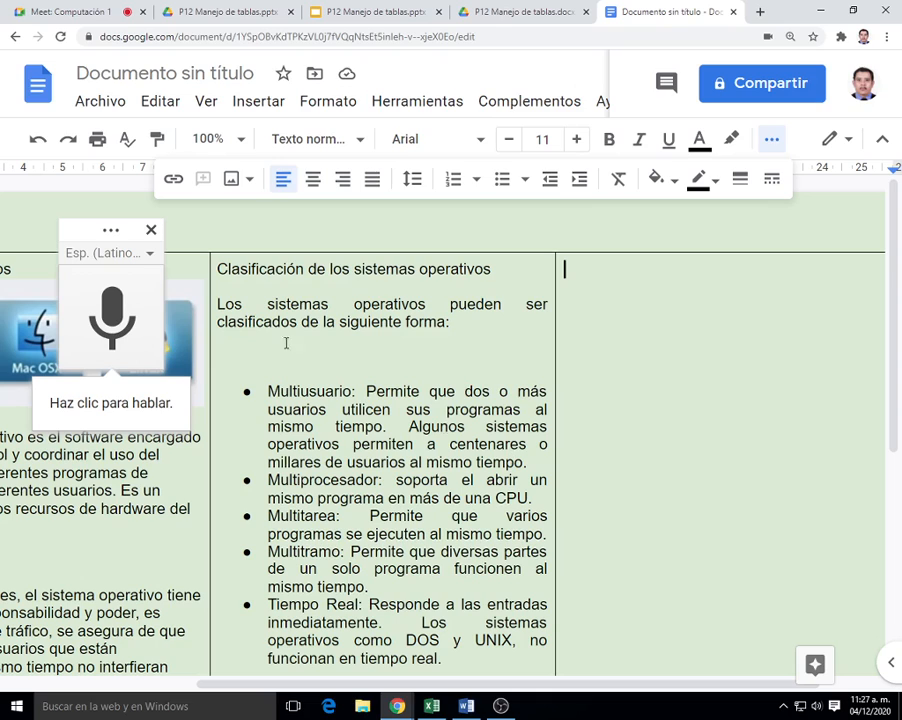
click(111, 317)
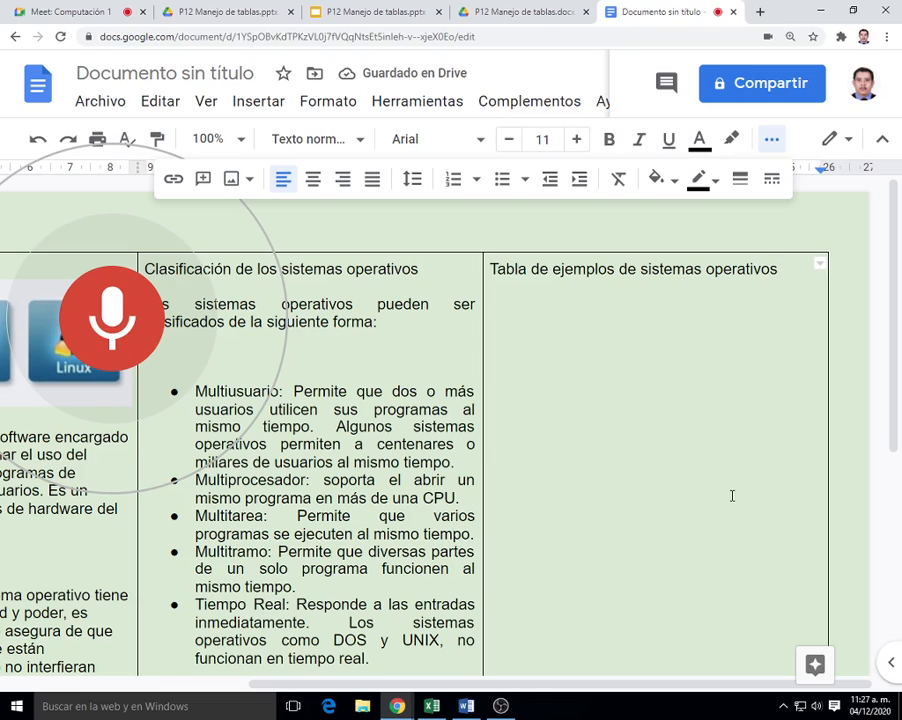
click(100, 335)
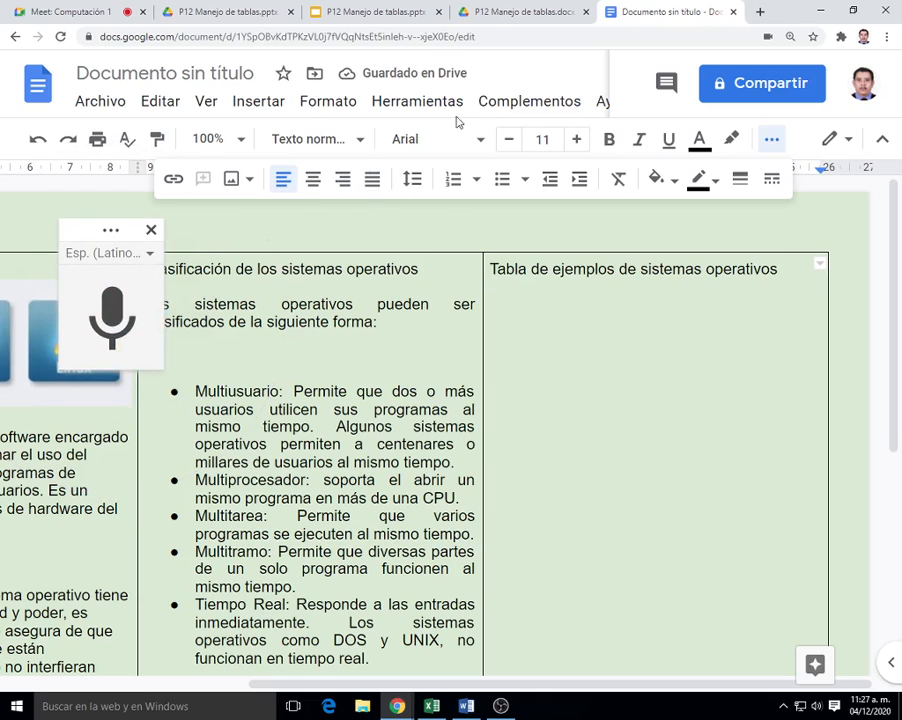
Insert a nested table of 3 columns by 10 rows below the third column's heading.
click(255, 104)
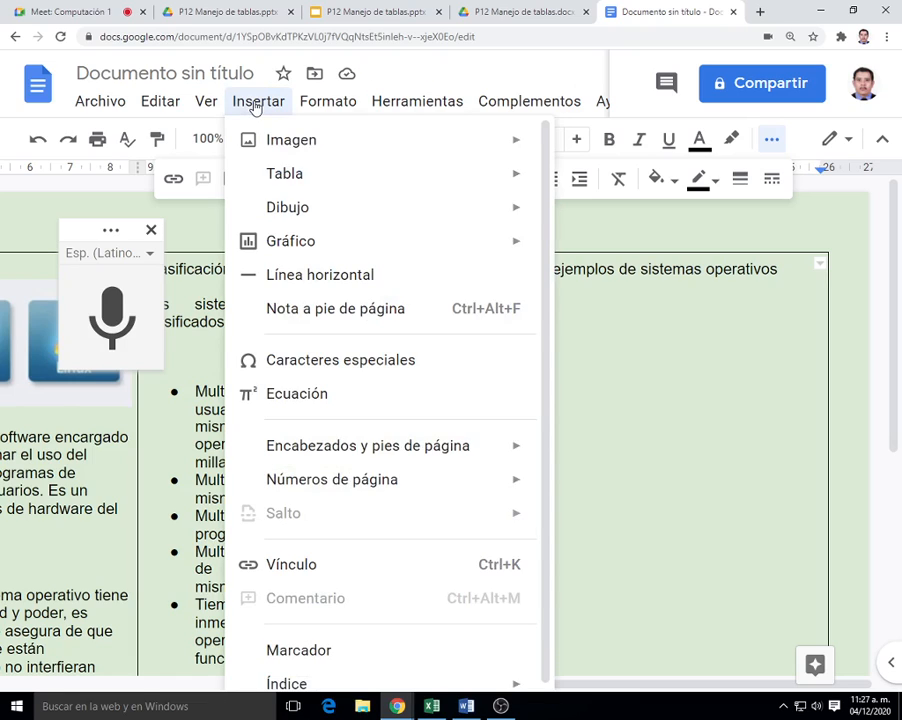
mouse_move(329, 186)
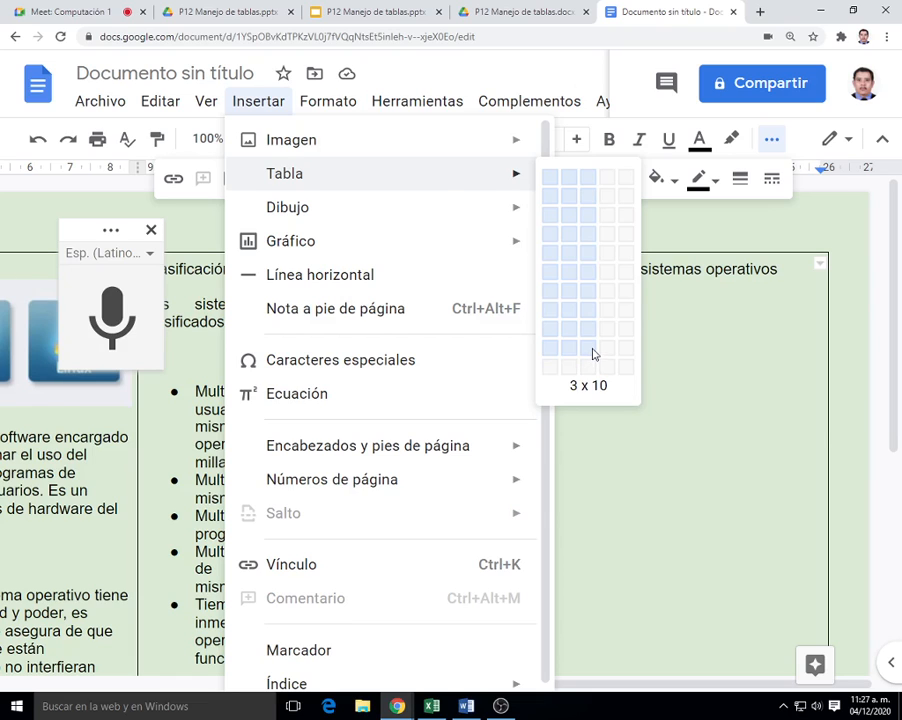
click(593, 354)
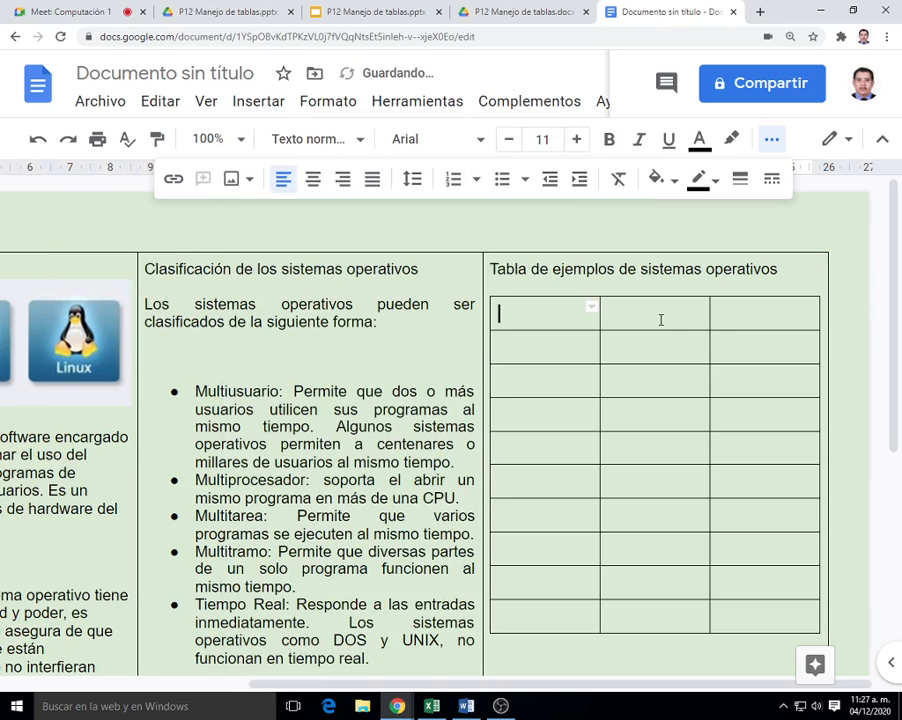
Switch to Word and copy all cells of the operating systems table, from WINDOWS to UnixWare.
click(466, 708)
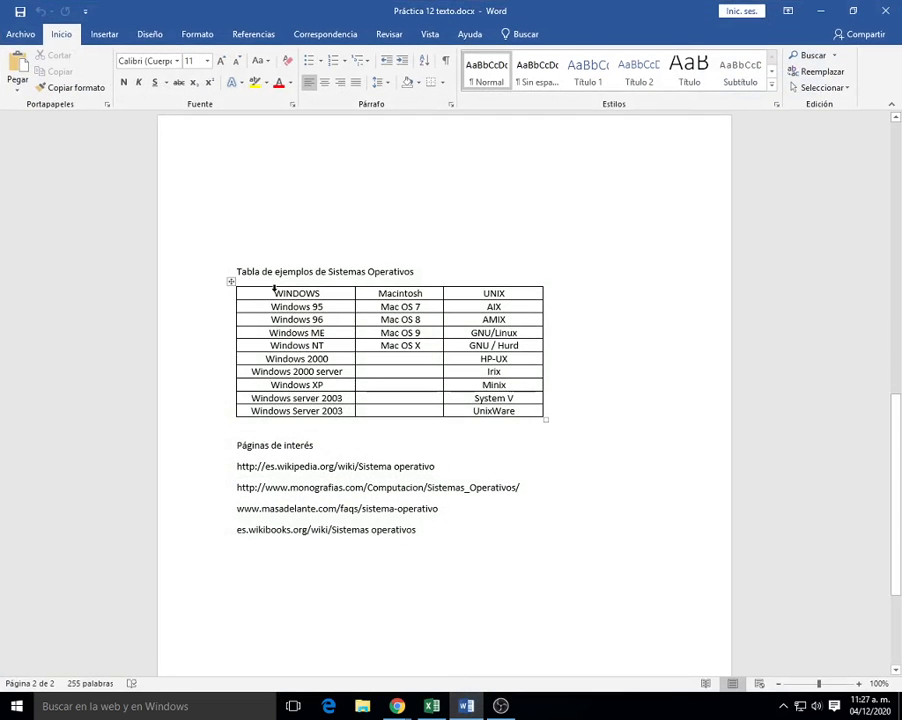
click(273, 288)
click(271, 306)
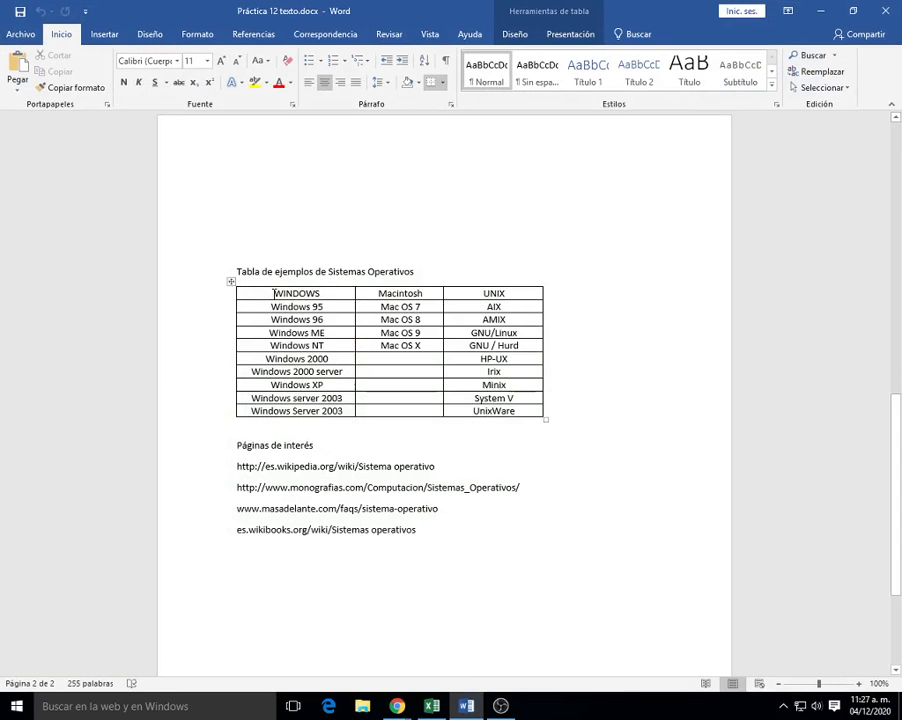
drag(313, 323, 489, 409)
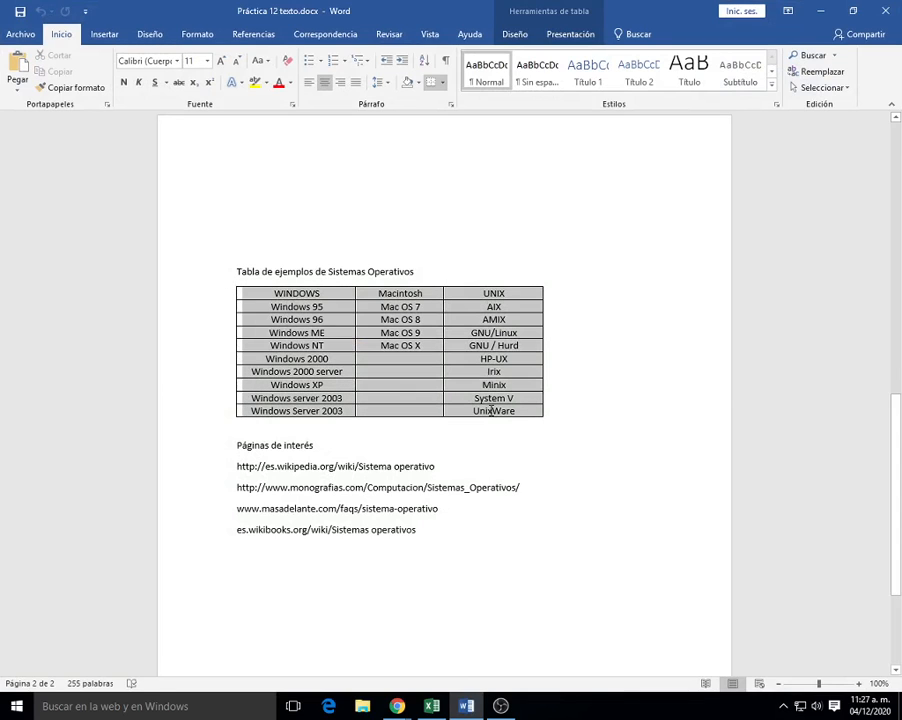
click(473, 356)
drag(270, 293, 509, 413)
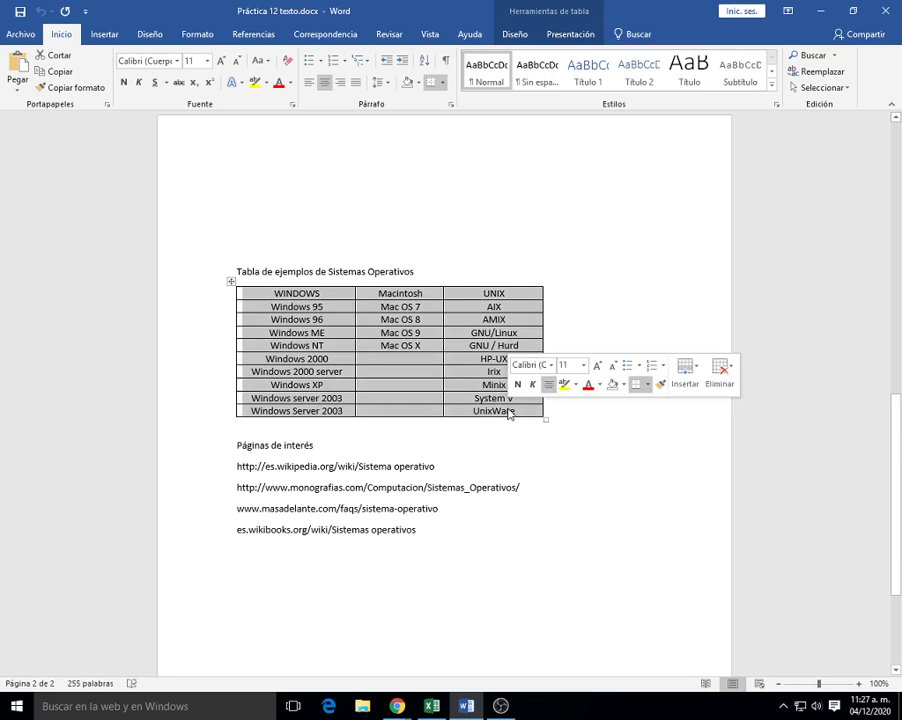
right_click(509, 413)
click(545, 432)
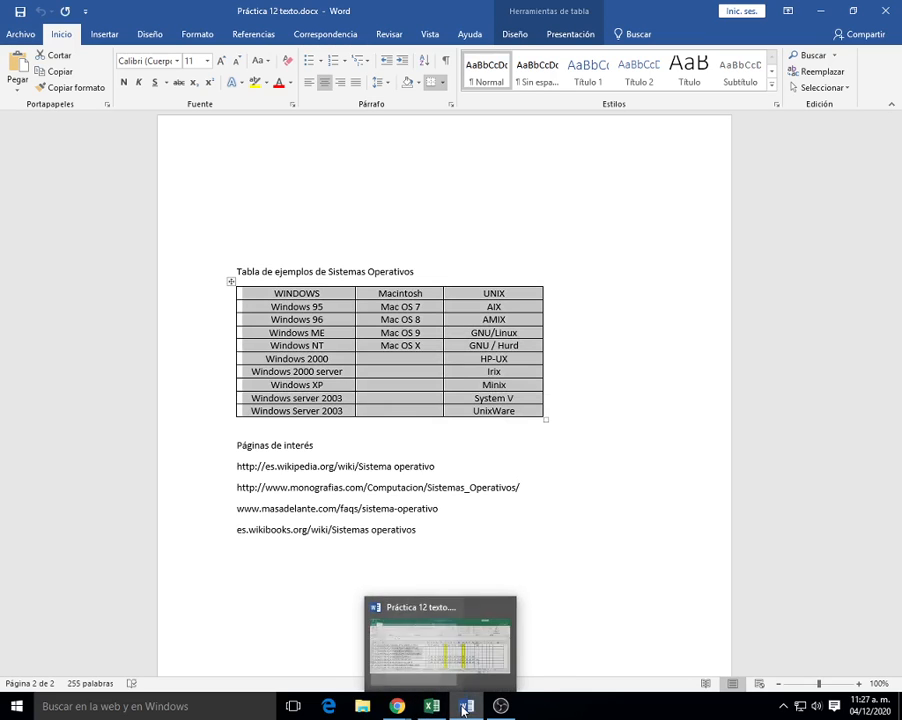
Return to the Google Docs document and paste the copied cells into the nested table, starting at its first cell.
click(397, 706)
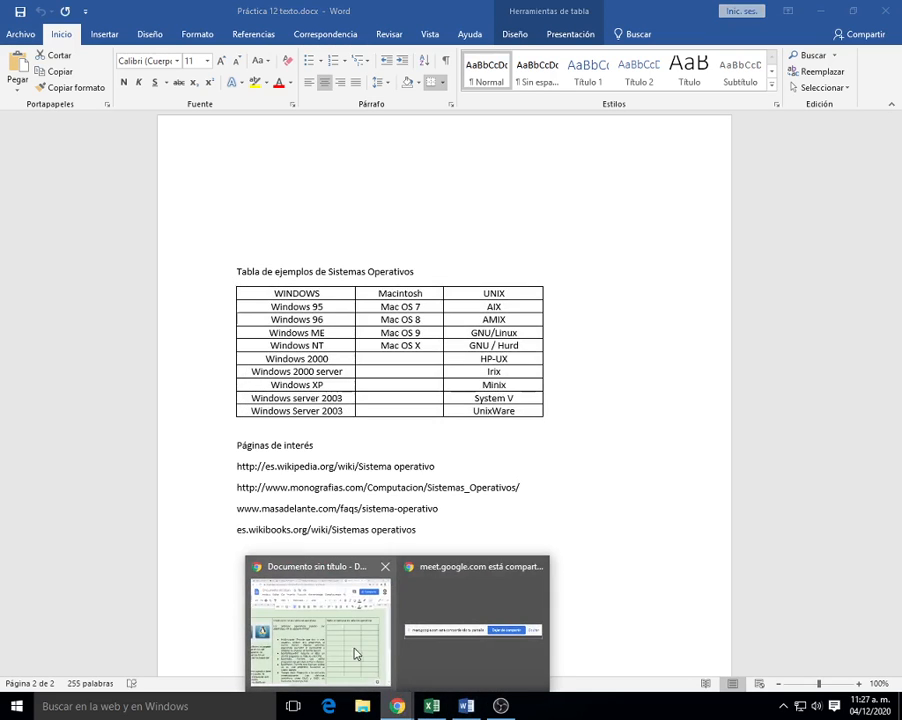
click(362, 652)
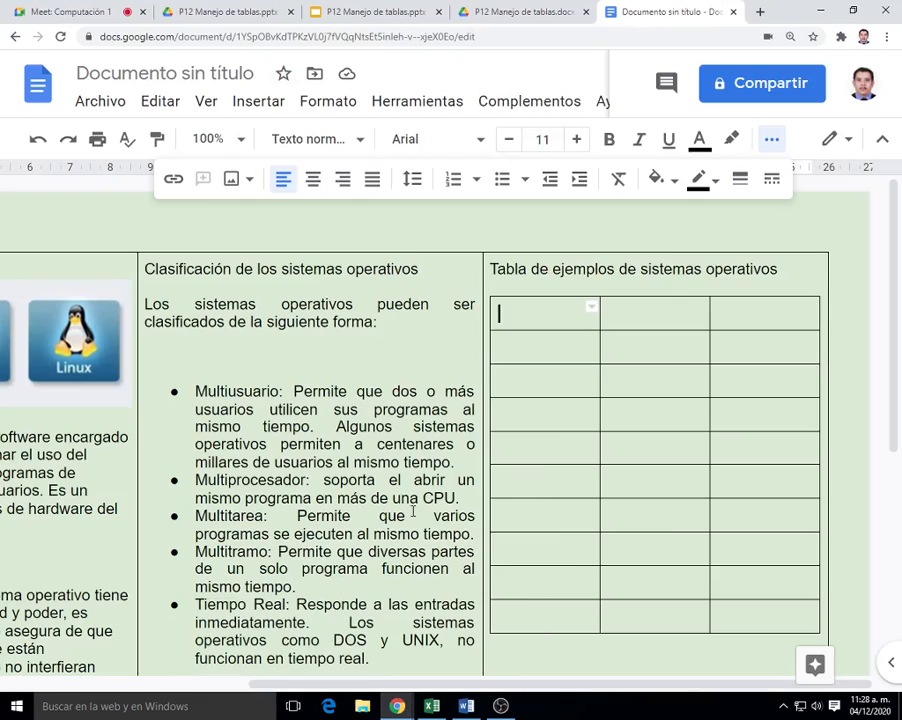
right_click(507, 314)
click(580, 210)
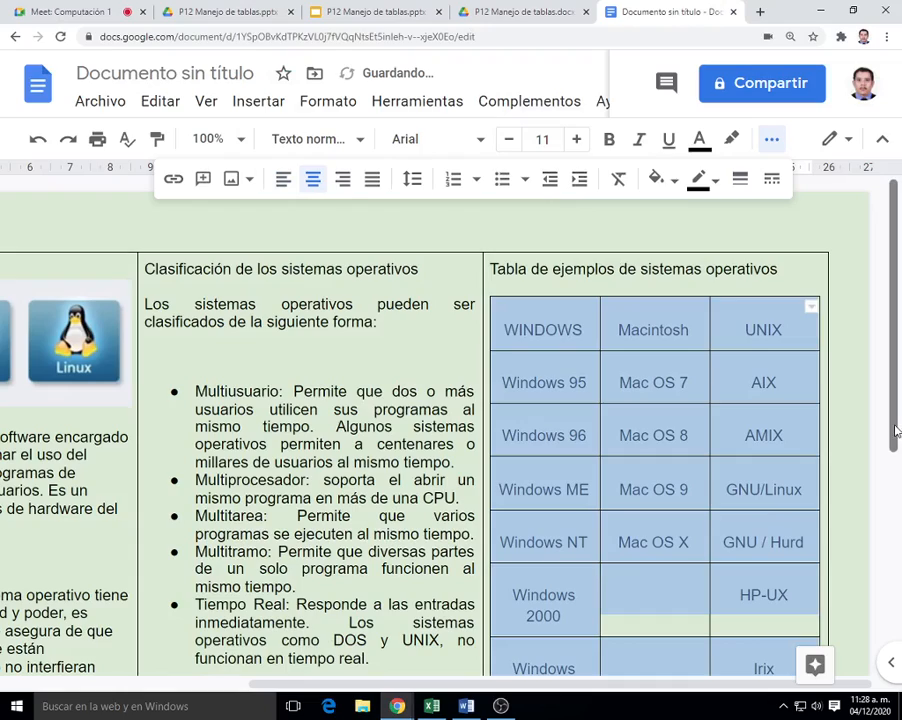
Place the cursor below the nested table, then copy the "Páginas de interés" heading and its four web addresses from Word.
scroll(899, 520, down, 3)
scroll(899, 590, down, 1)
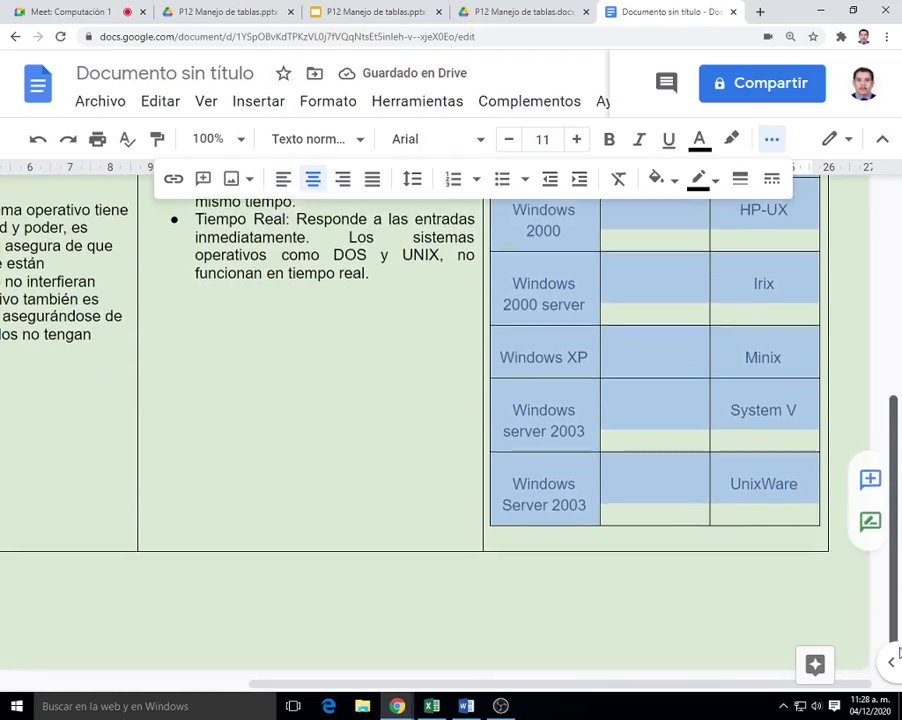
click(583, 532)
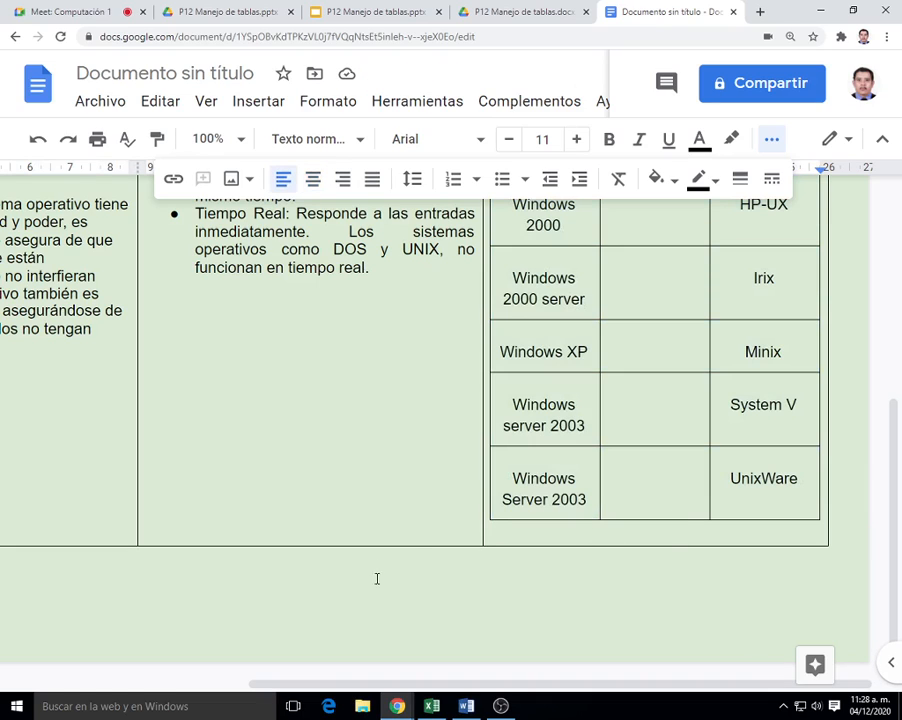
click(466, 706)
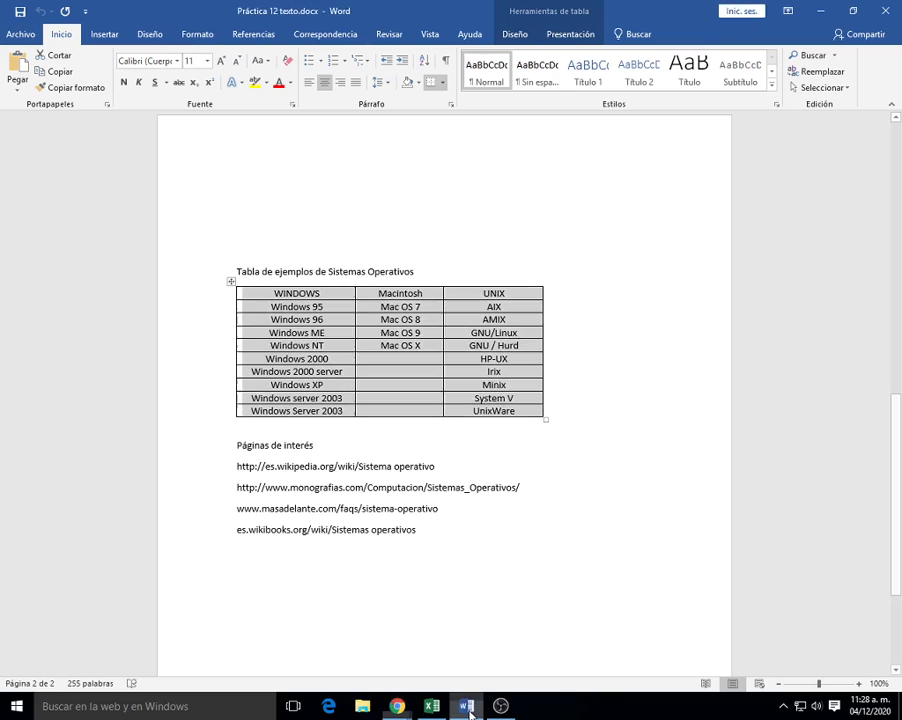
drag(236, 444, 433, 531)
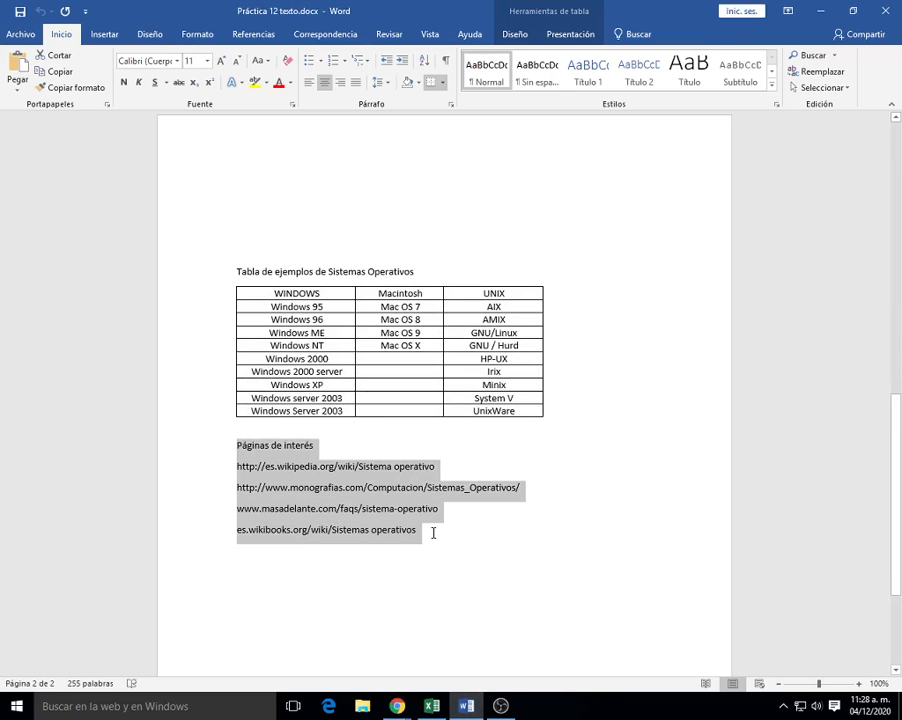
right_click(276, 466)
click(311, 493)
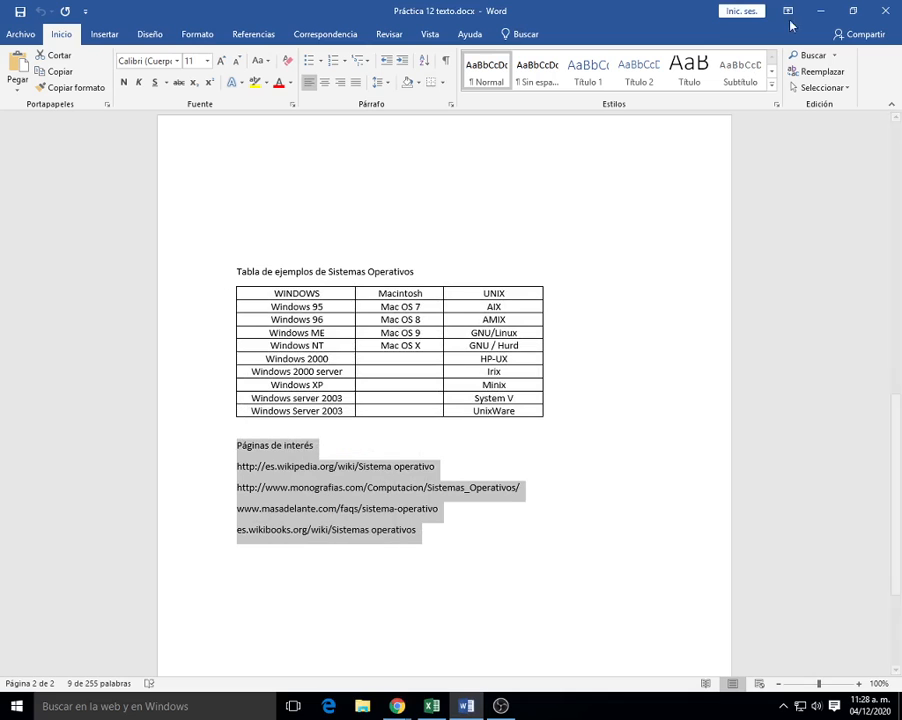
Paste the "Páginas de interés" section below the nested table in the Google Docs document.
click(820, 11)
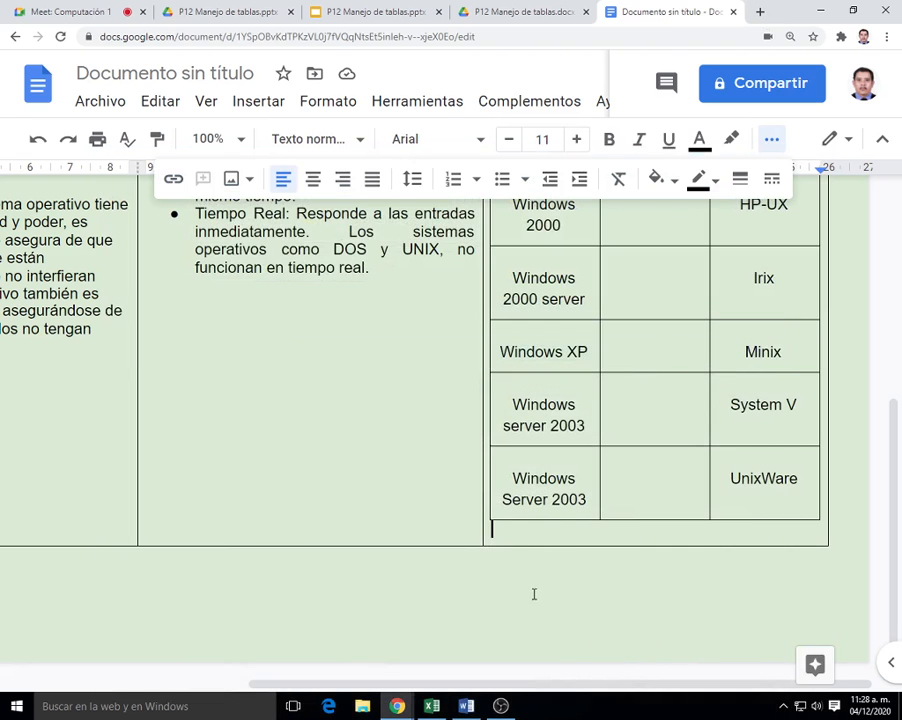
right_click(539, 529)
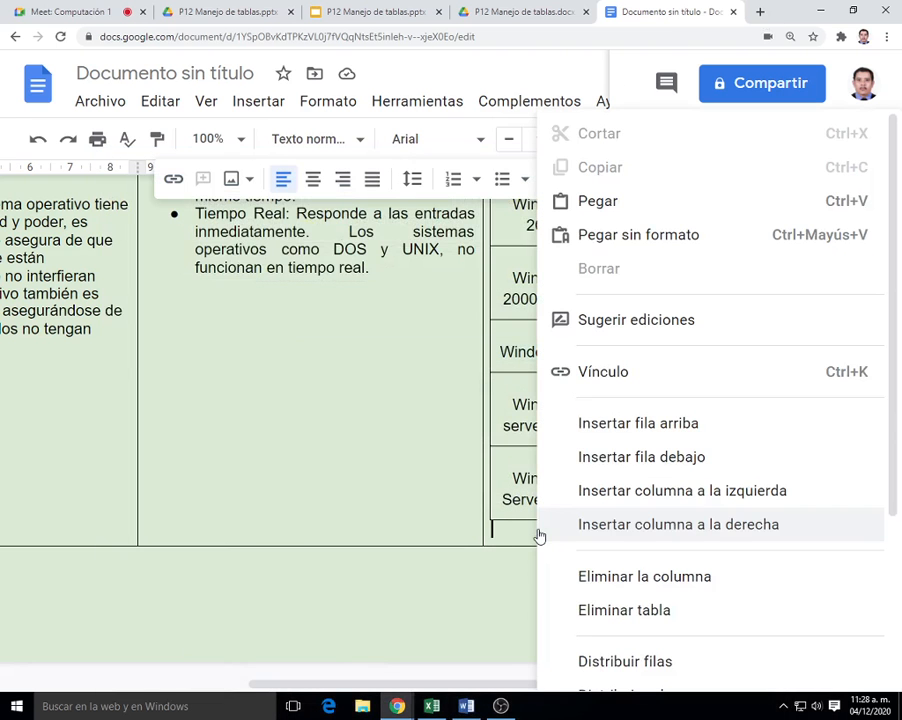
click(624, 202)
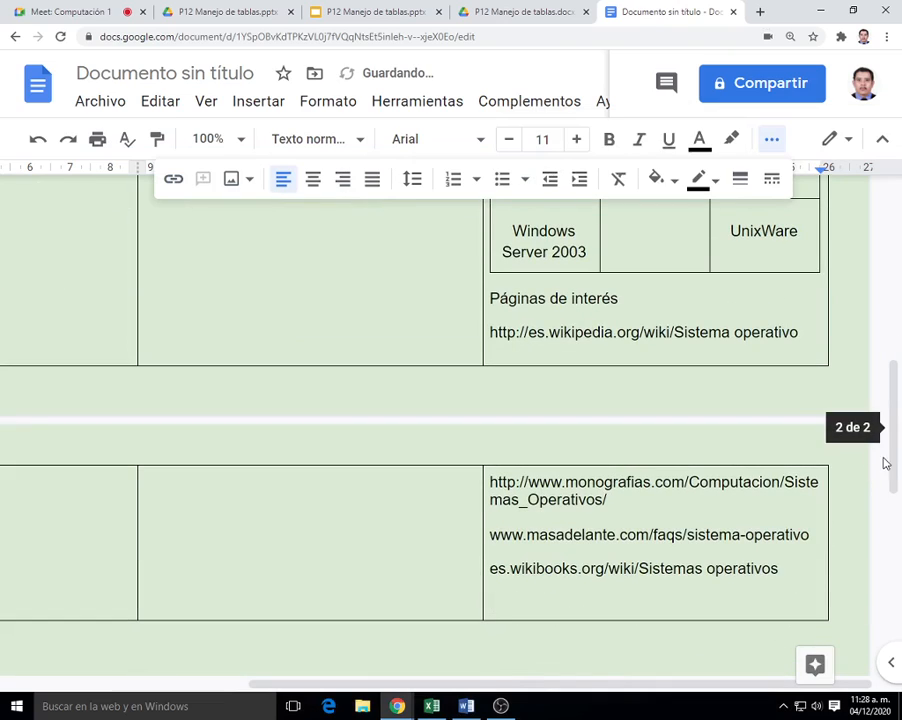
Center the first column's heading "Sistemas operativos" and make it bold.
drag(892, 476, 899, 287)
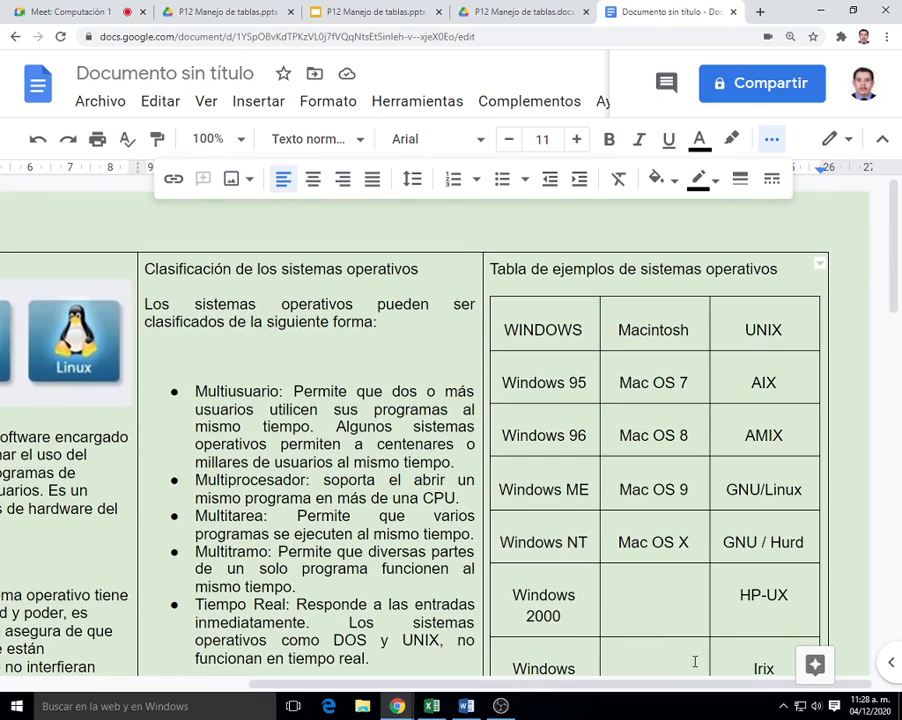
drag(520, 686, 280, 686)
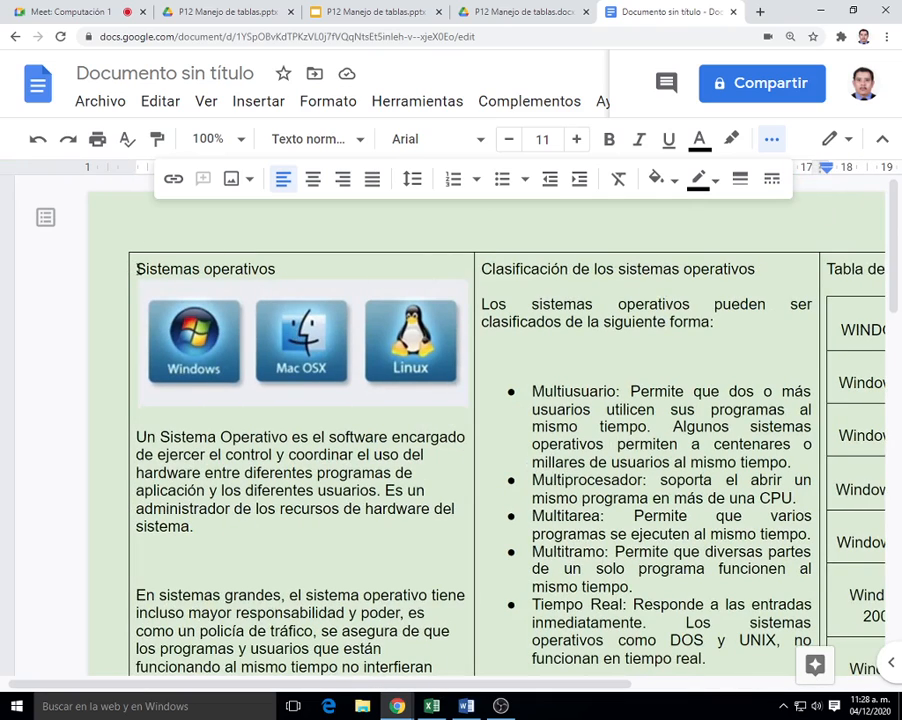
drag(138, 269, 281, 267)
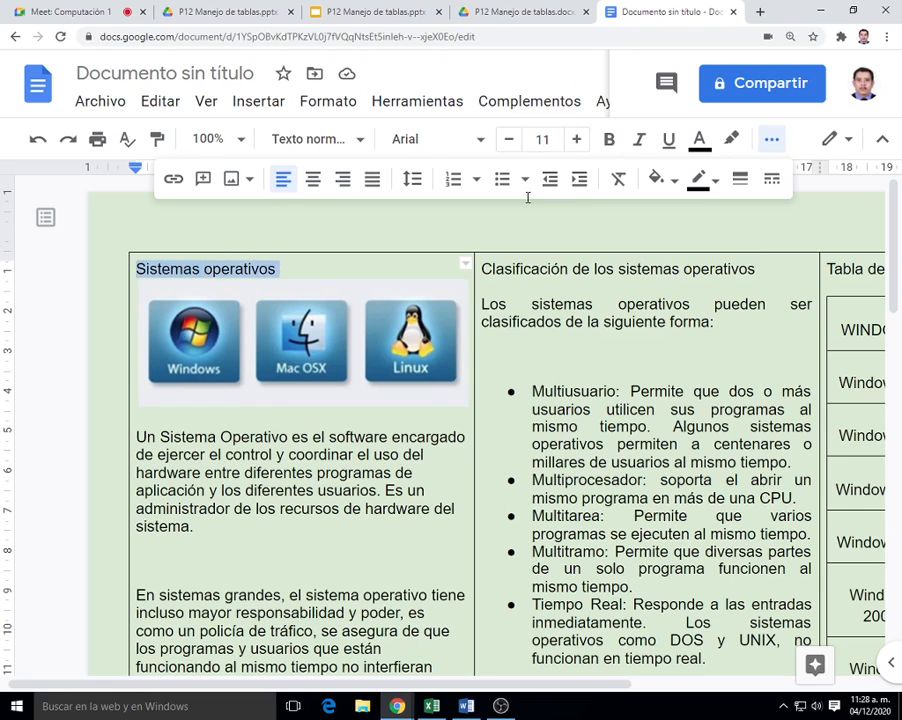
click(312, 180)
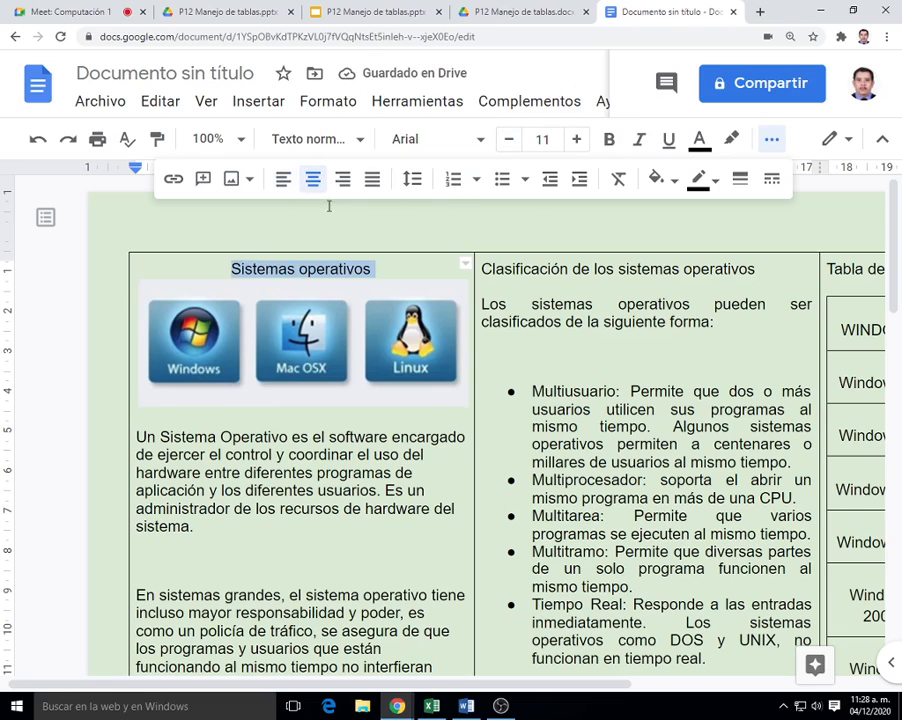
click(610, 140)
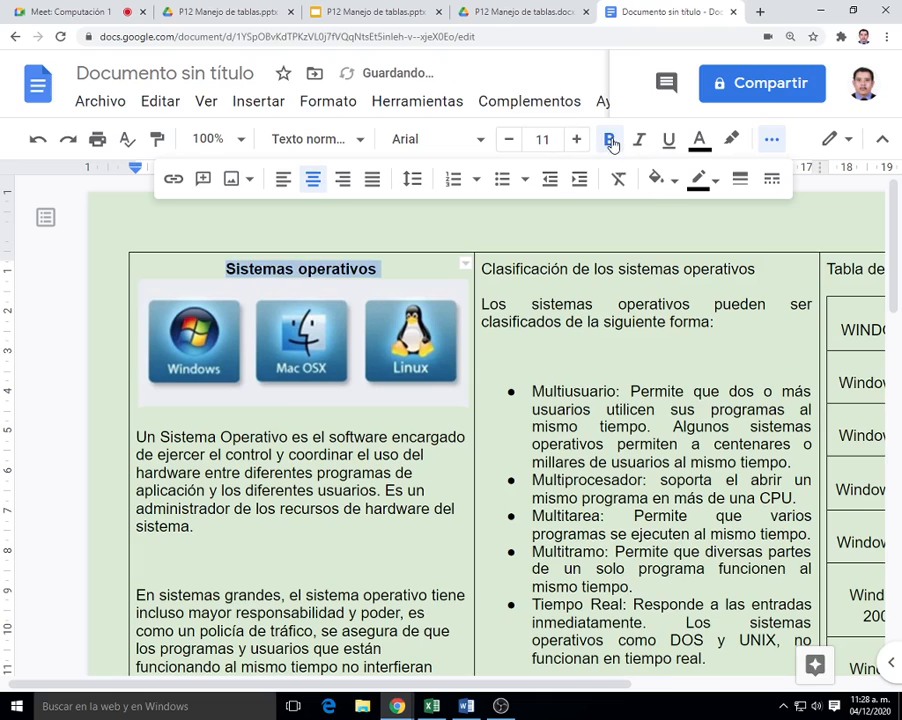
Center the second column's heading "Clasificación de los sistemas operativos" and make it bold.
drag(484, 270, 757, 270)
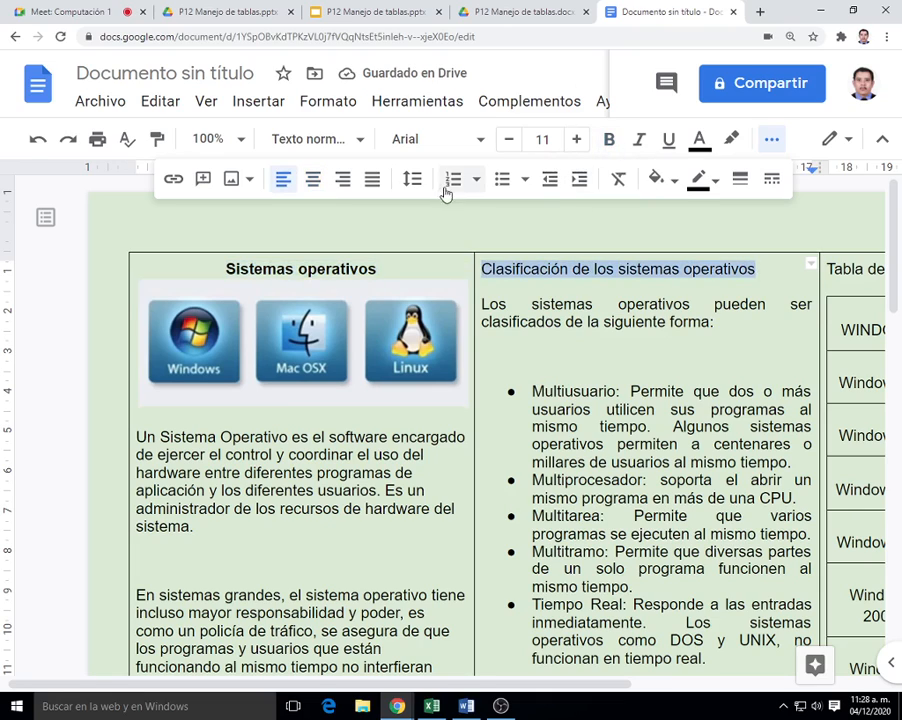
click(314, 181)
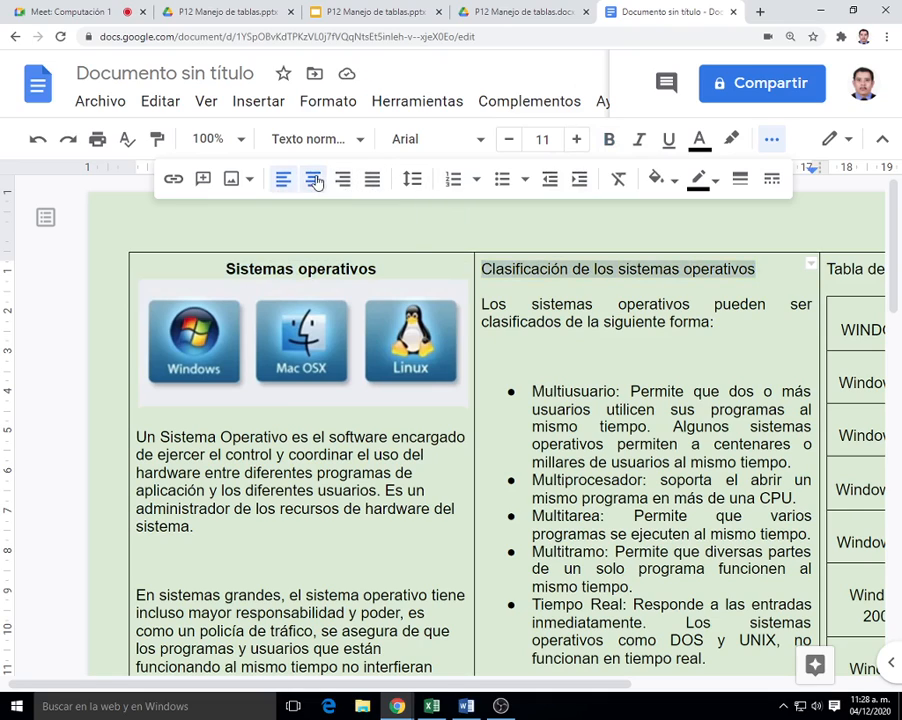
click(610, 142)
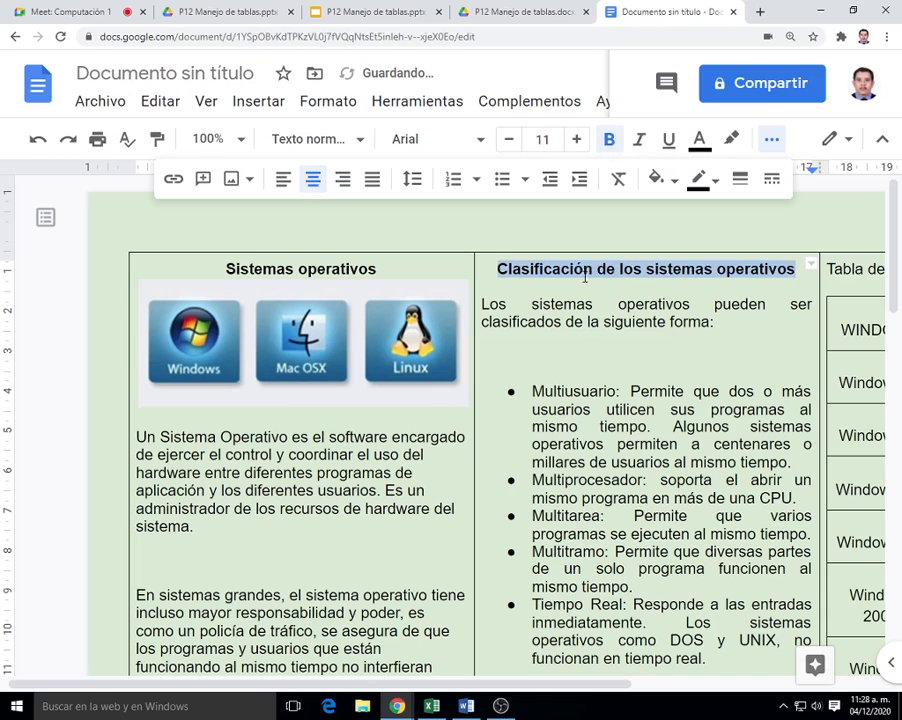
Center the third column's heading "Tabla de ejemplos de sistemas operativos" and make it bold.
scroll(565, 676, right, 5)
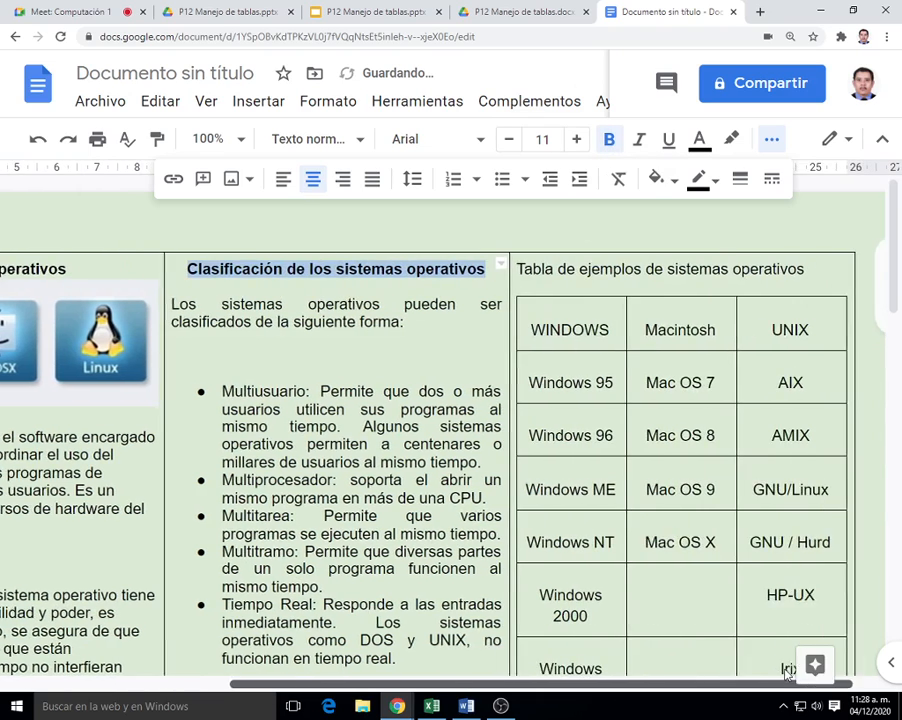
drag(485, 267, 773, 268)
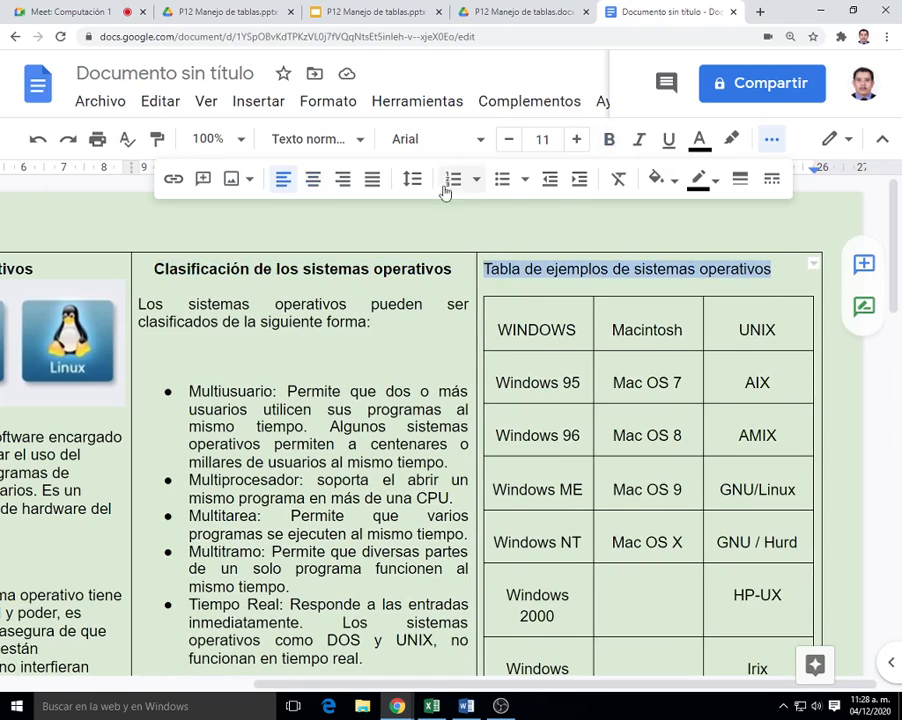
click(313, 181)
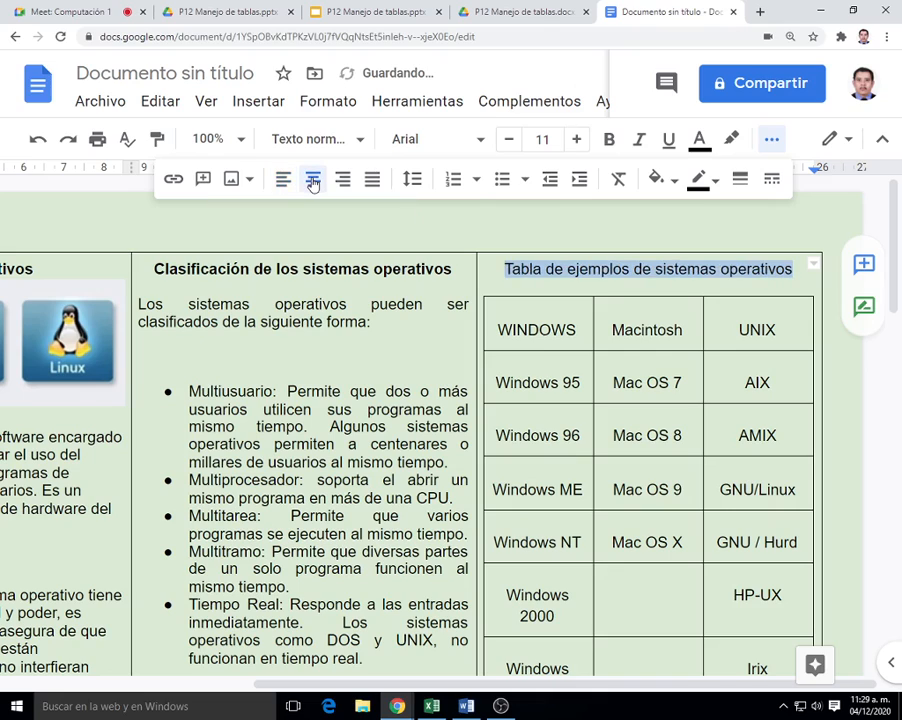
click(609, 139)
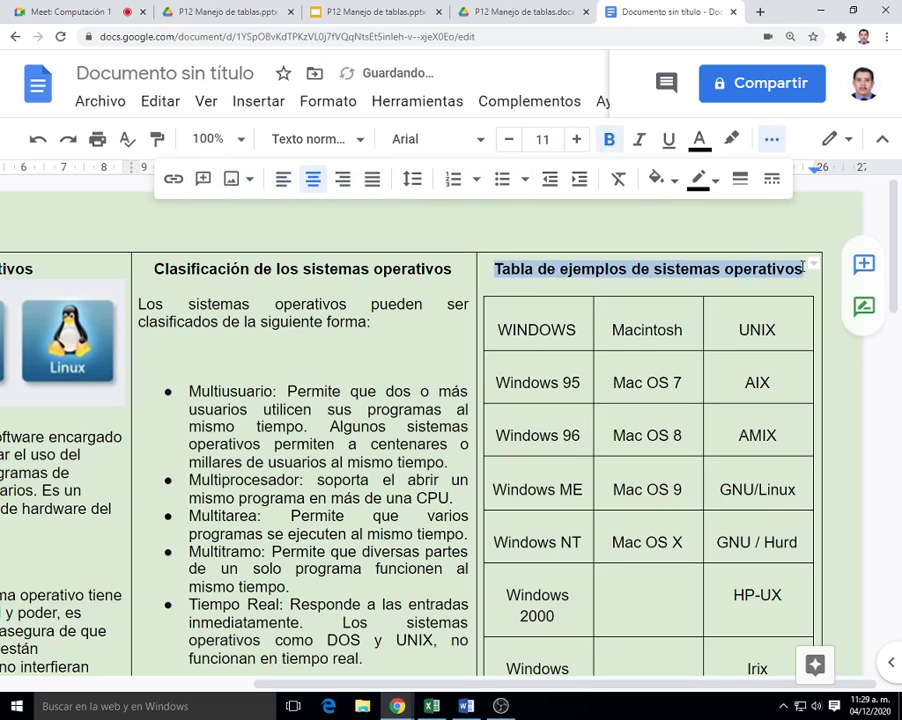
Remove the blank space between the third column's heading and the nested table.
click(802, 266)
key(ctrl+b)
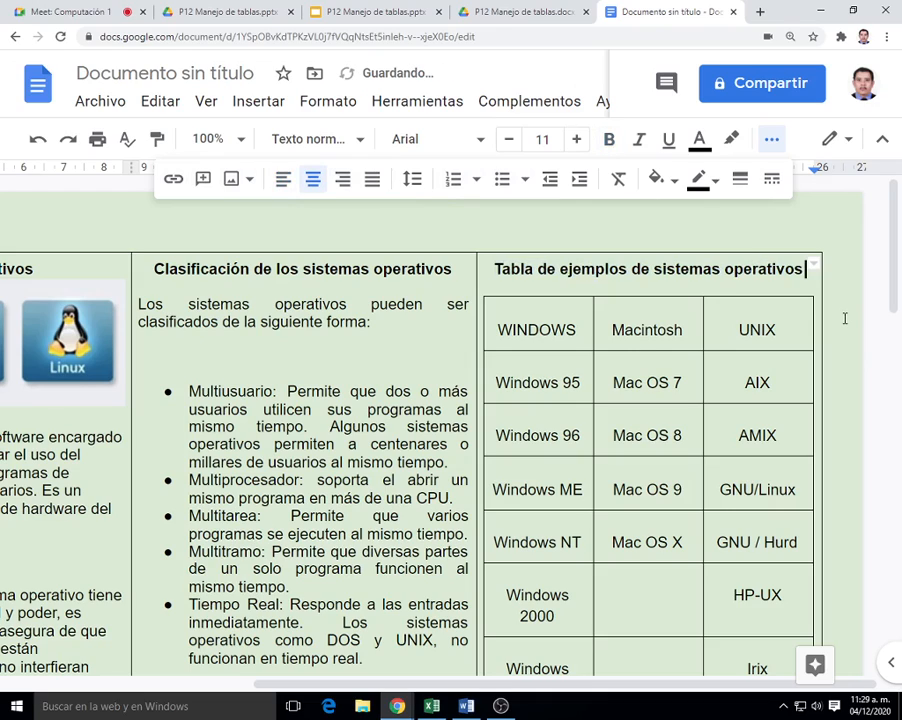
key(Delete)
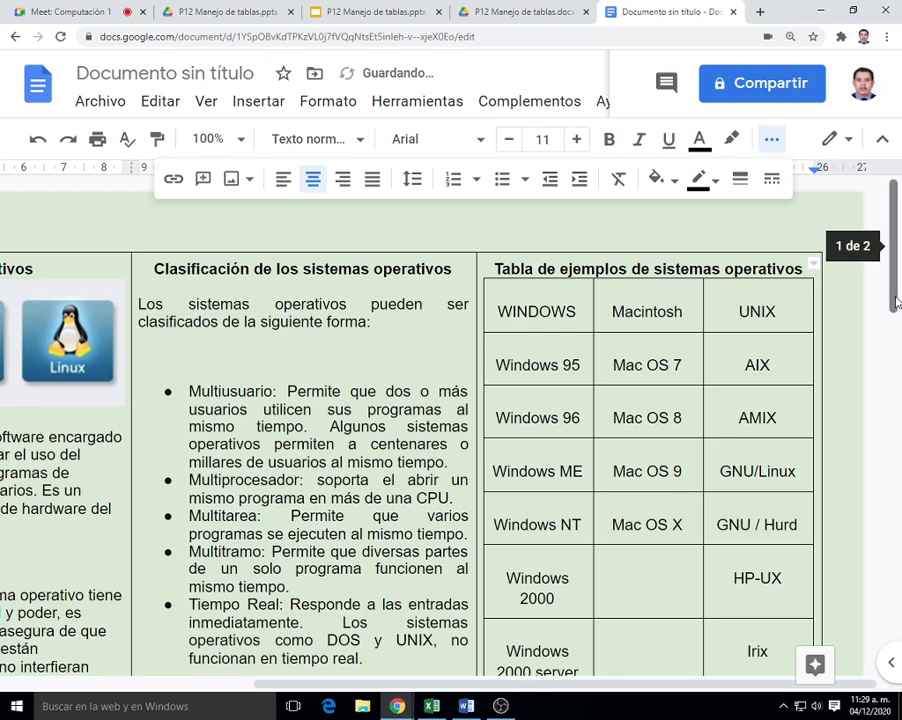
Reduce the font size of all text in the nested operating systems table to 8.
mouse_move(896, 302)
mouse_down()
mouse_move(898, 376)
mouse_move(898, 301)
mouse_up()
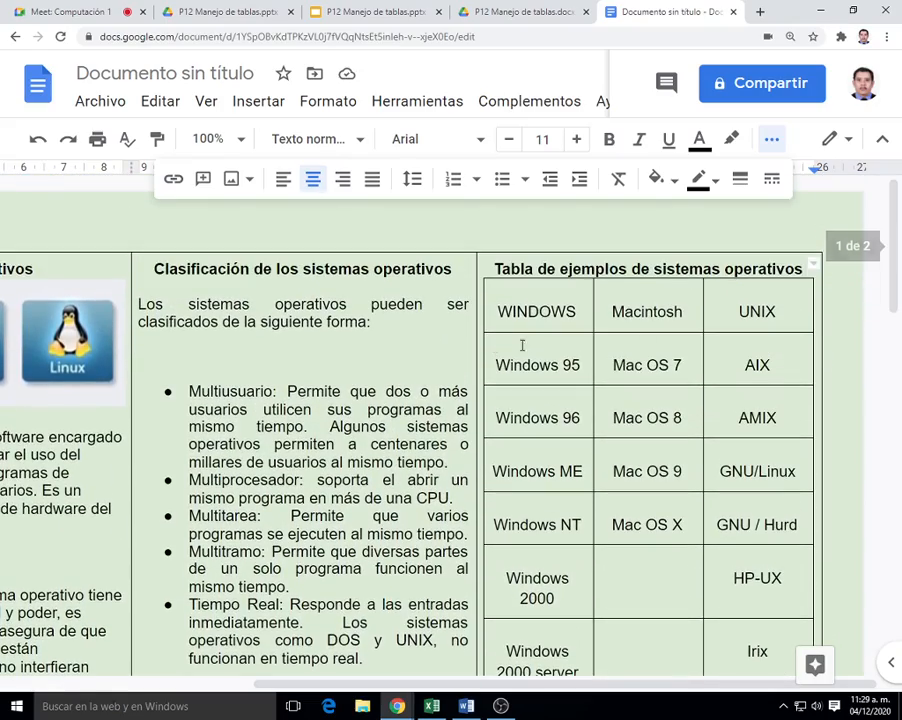
drag(498, 311, 742, 343)
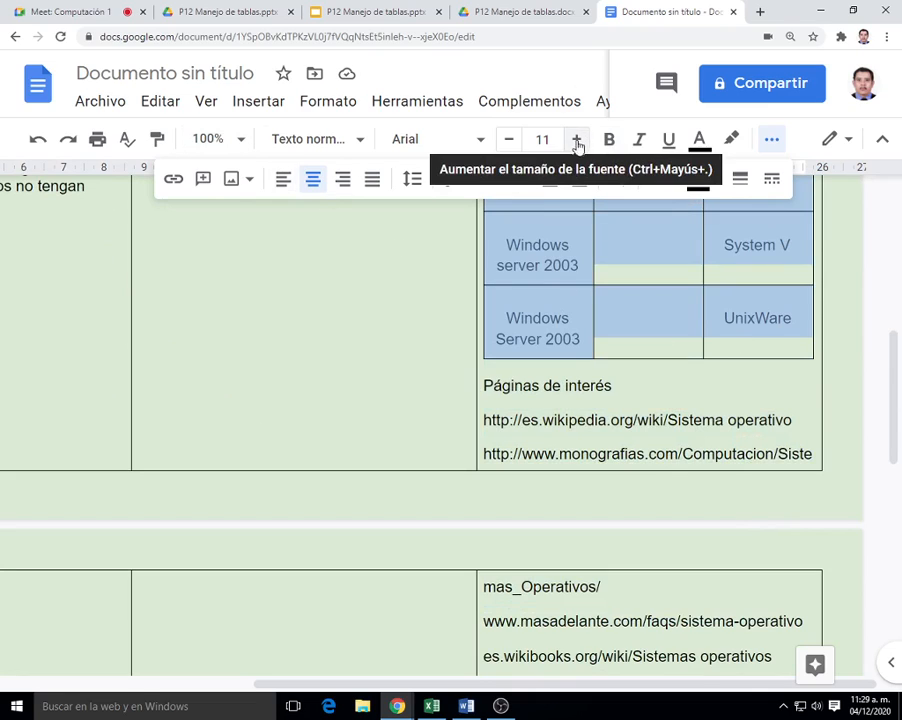
click(507, 141)
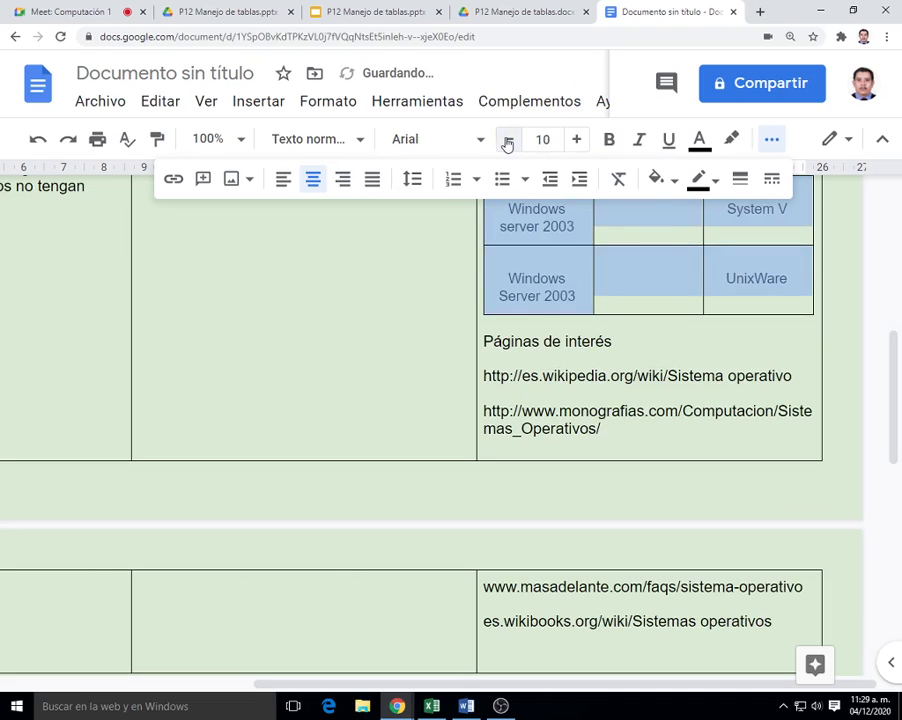
click(507, 141)
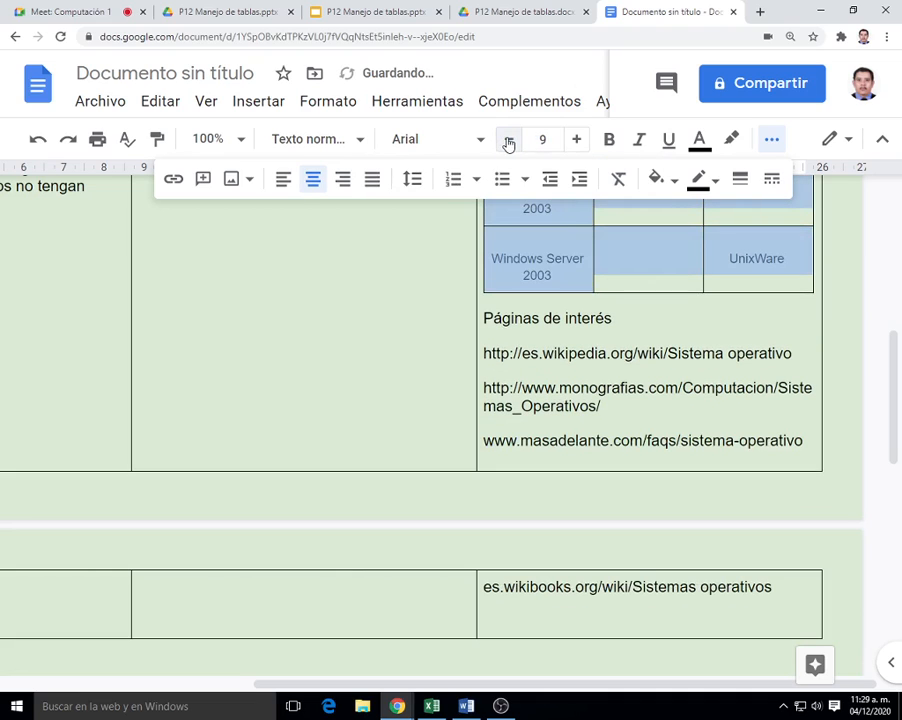
click(508, 141)
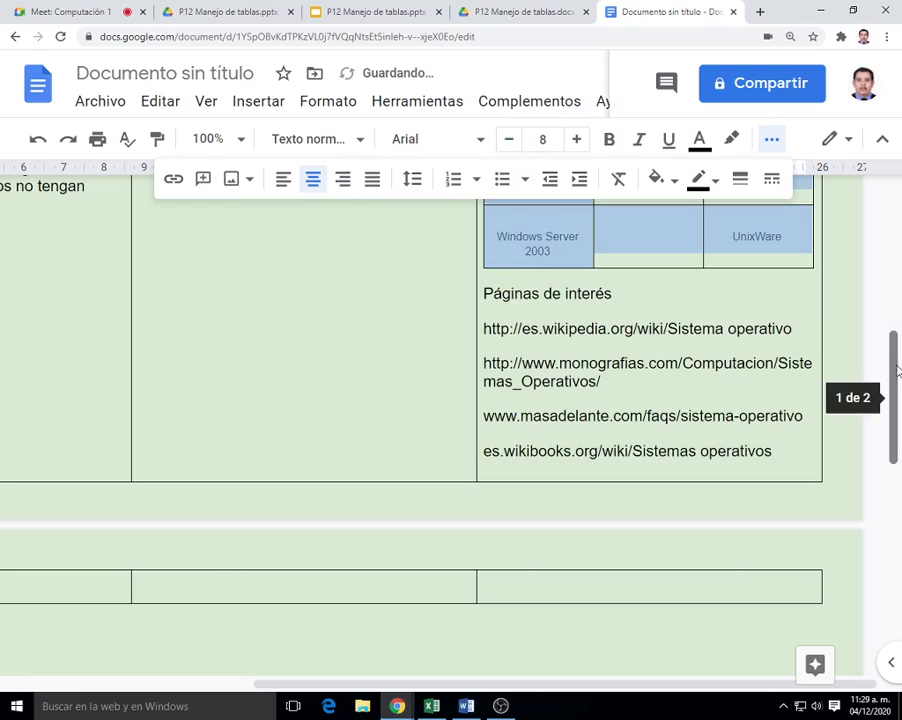
Make the "Páginas de interés" heading below the nested table bold.
drag(893, 372, 899, 324)
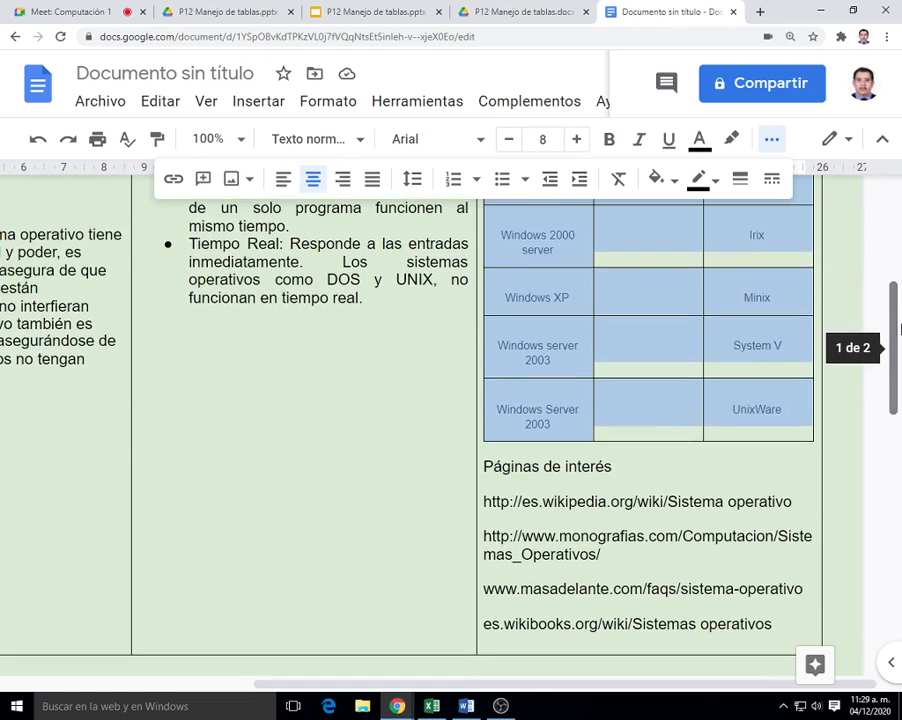
click(687, 470)
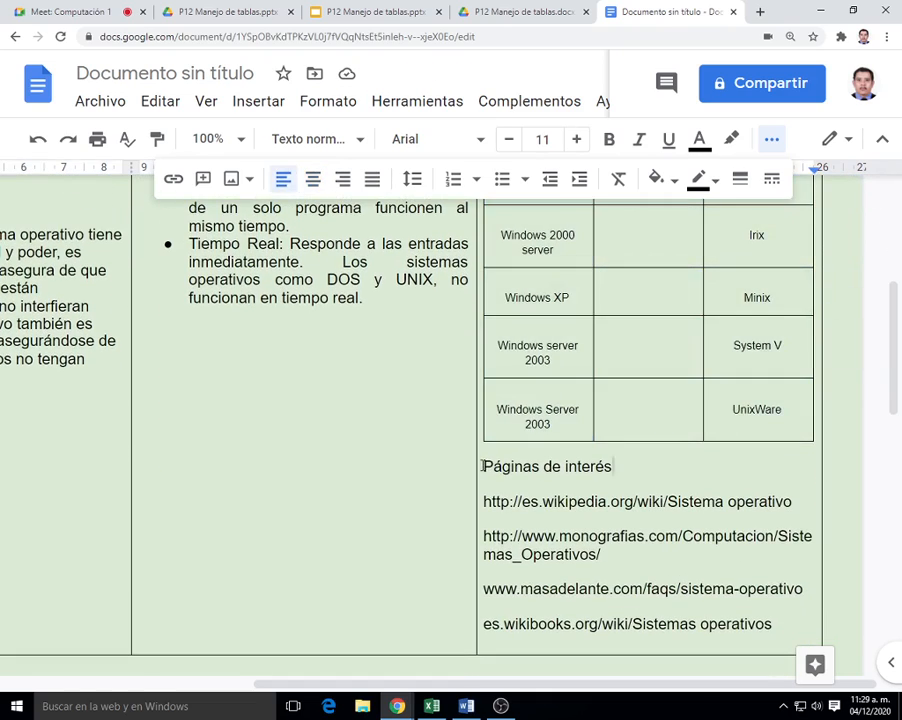
drag(484, 466, 612, 458)
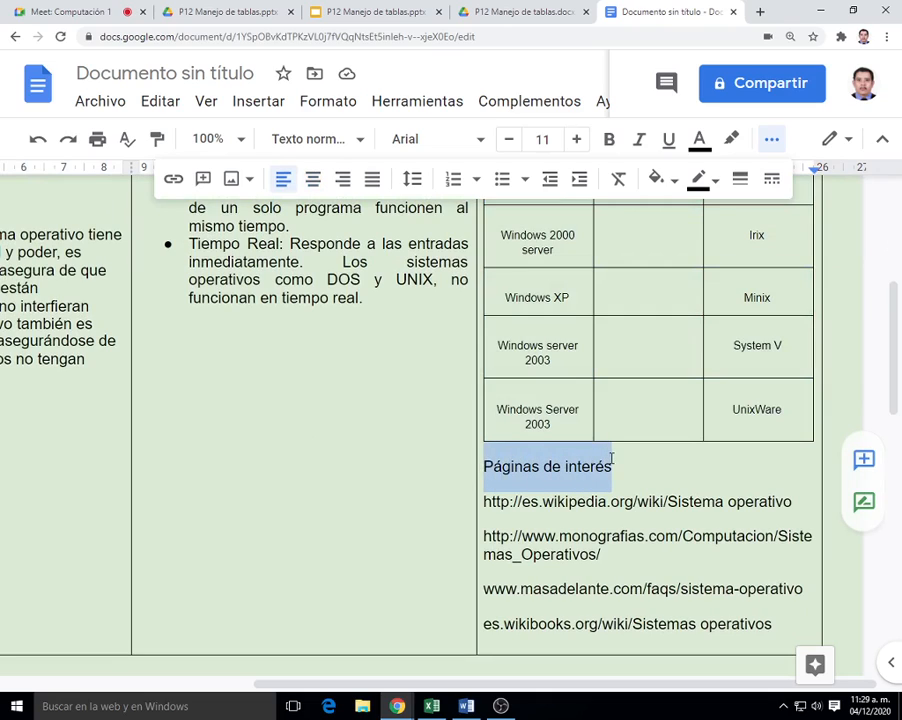
click(610, 141)
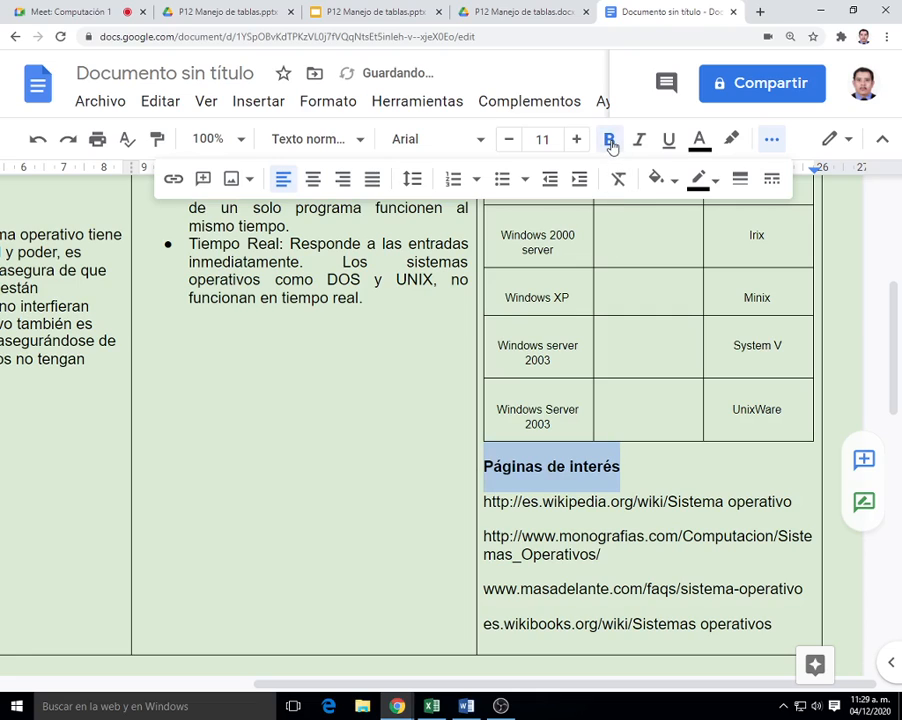
Turn the four web addresses under "Páginas de interés" into a numbered list.
click(641, 462)
drag(484, 501, 777, 624)
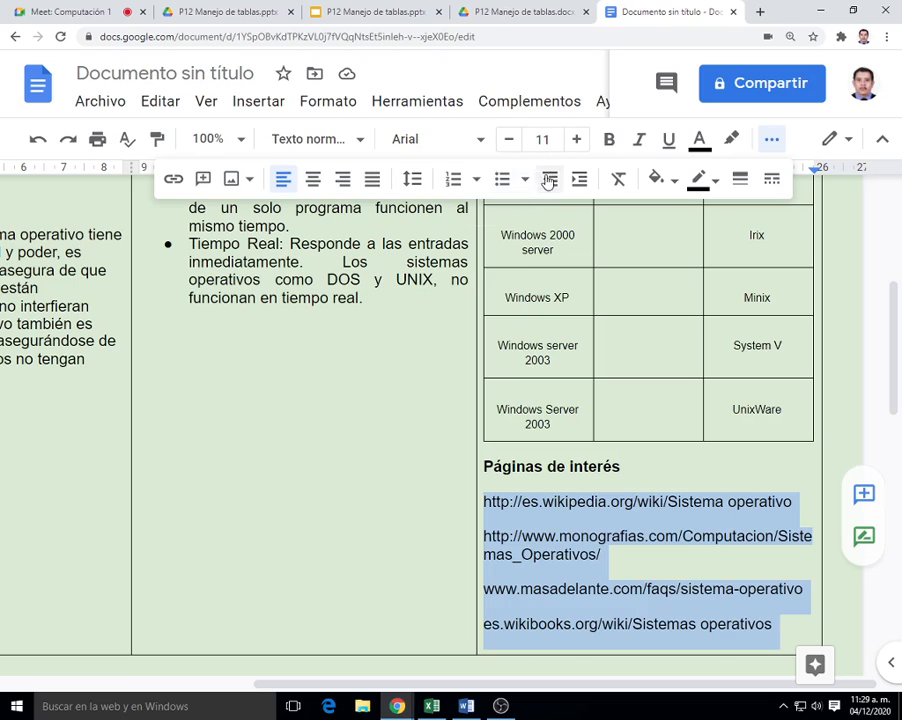
click(454, 182)
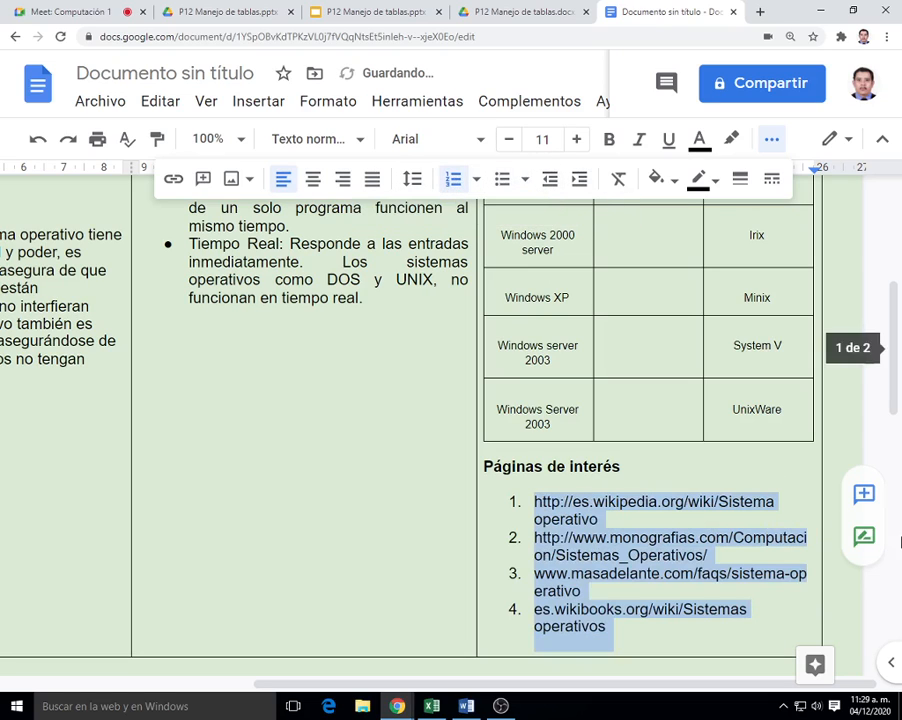
Widen the nested table's first column until "Windows 2000 server" fits on one line.
drag(895, 382, 898, 281)
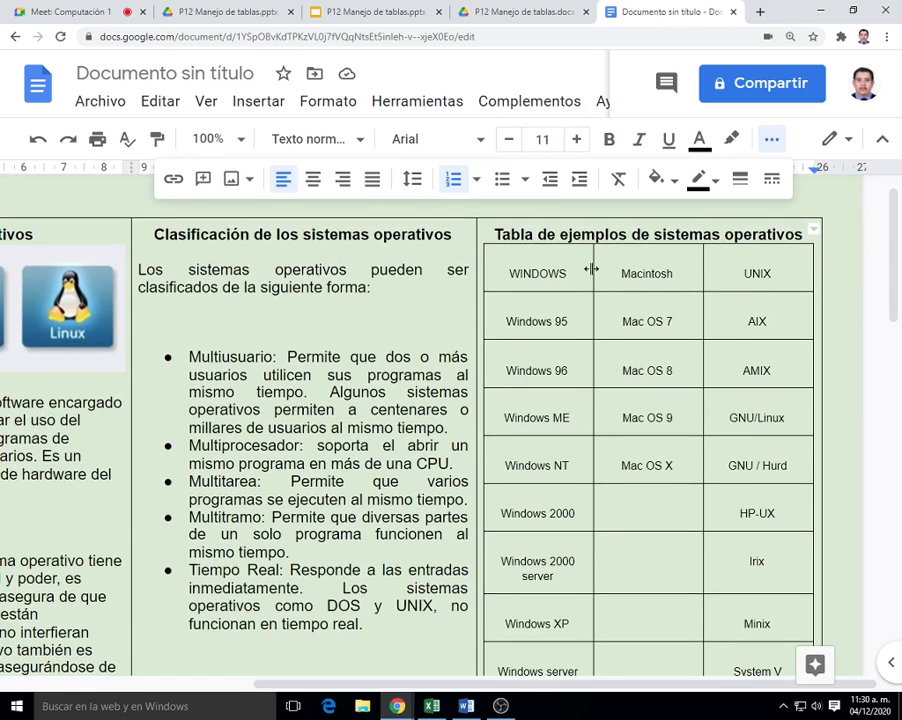
drag(591, 268, 604, 270)
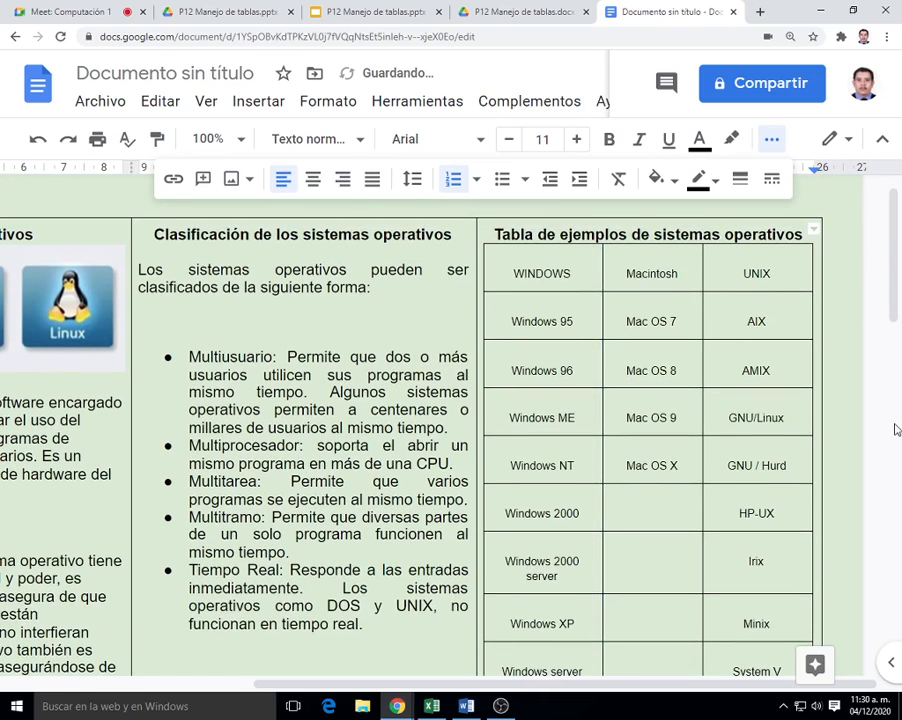
drag(895, 318, 893, 432)
scroll(632, 305, up, 5)
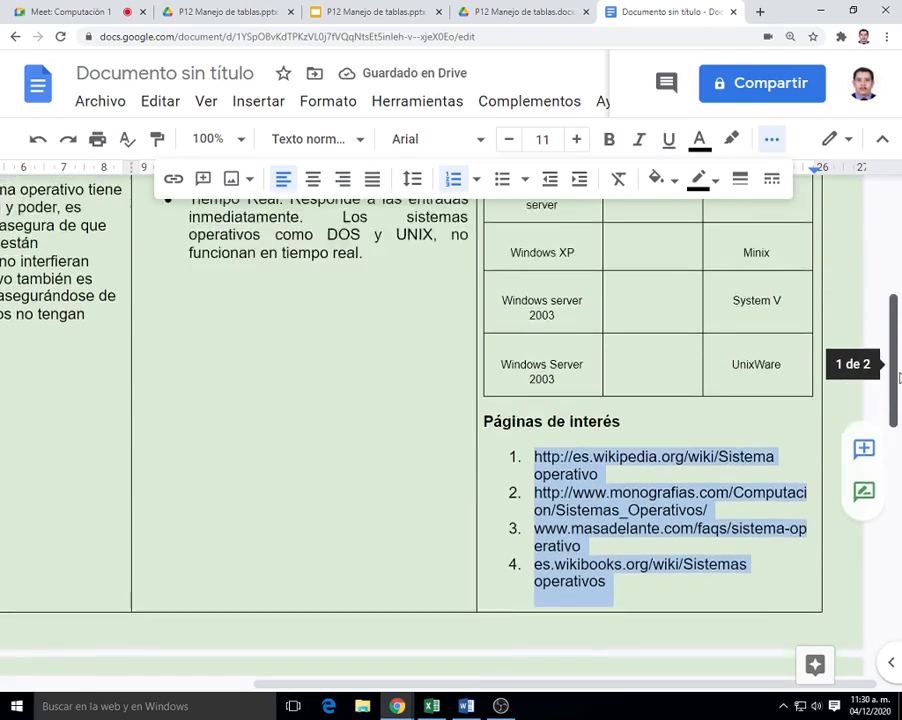
drag(602, 304, 615, 306)
drag(895, 400, 899, 303)
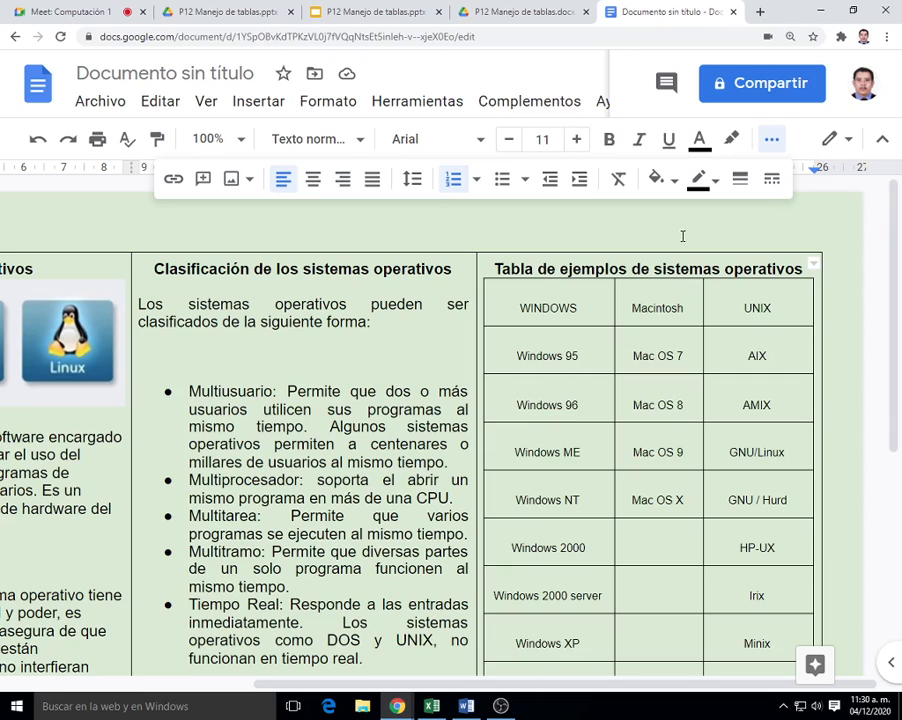
Start sharing the document and enter "P12. Sistemas operativos" as its proposed name.
click(773, 149)
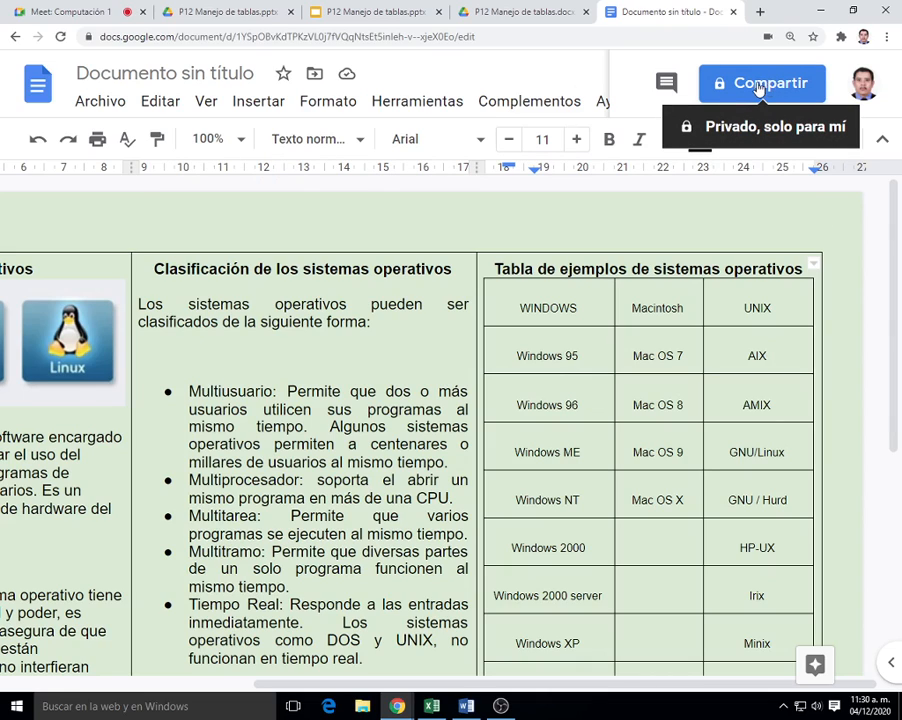
click(718, 86)
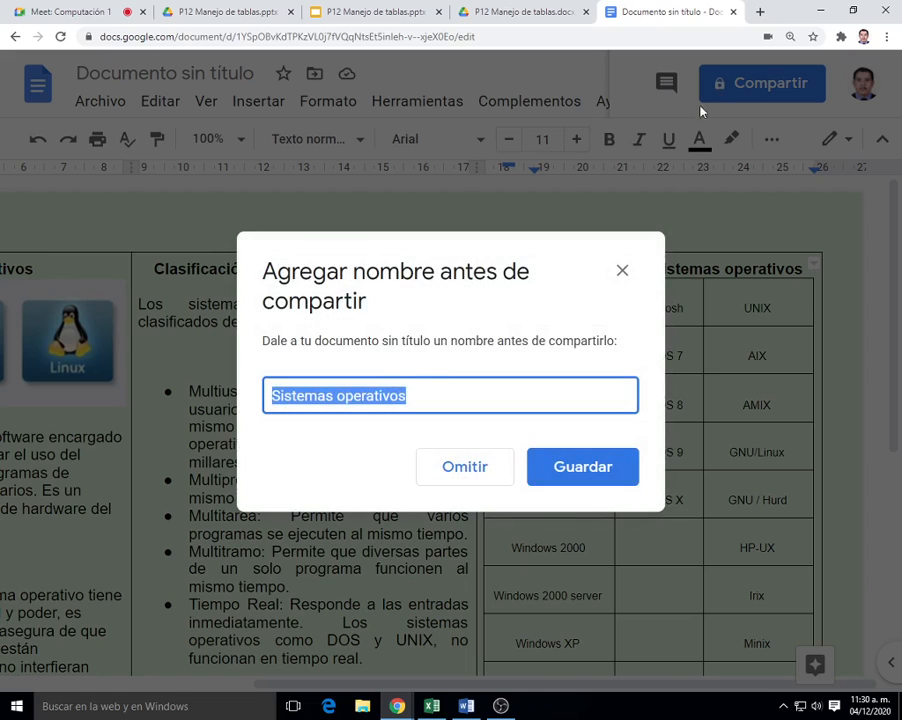
click(278, 395)
text(P)
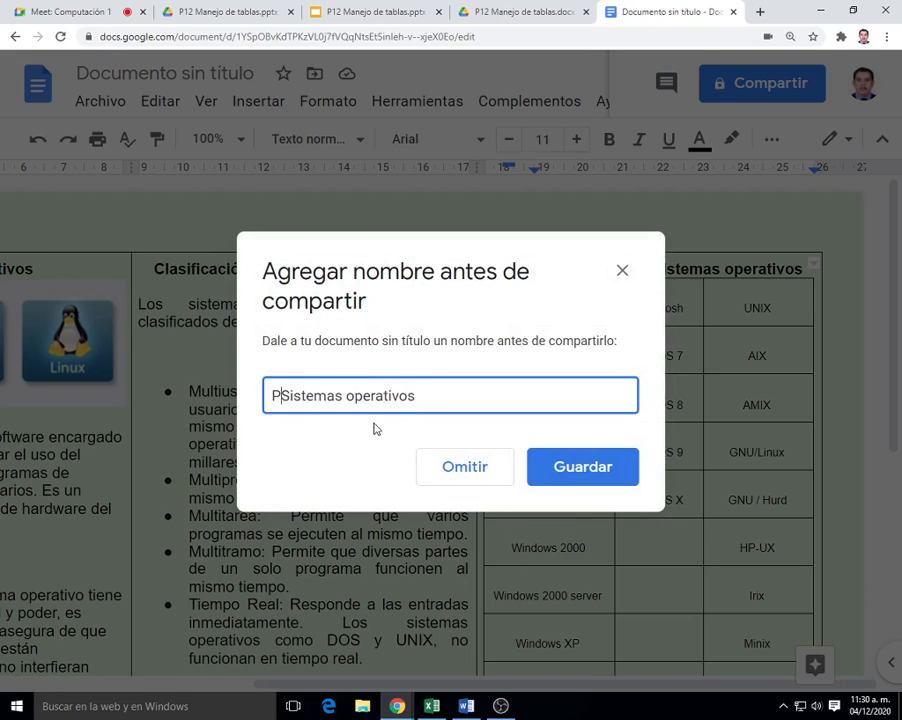
text(12.)
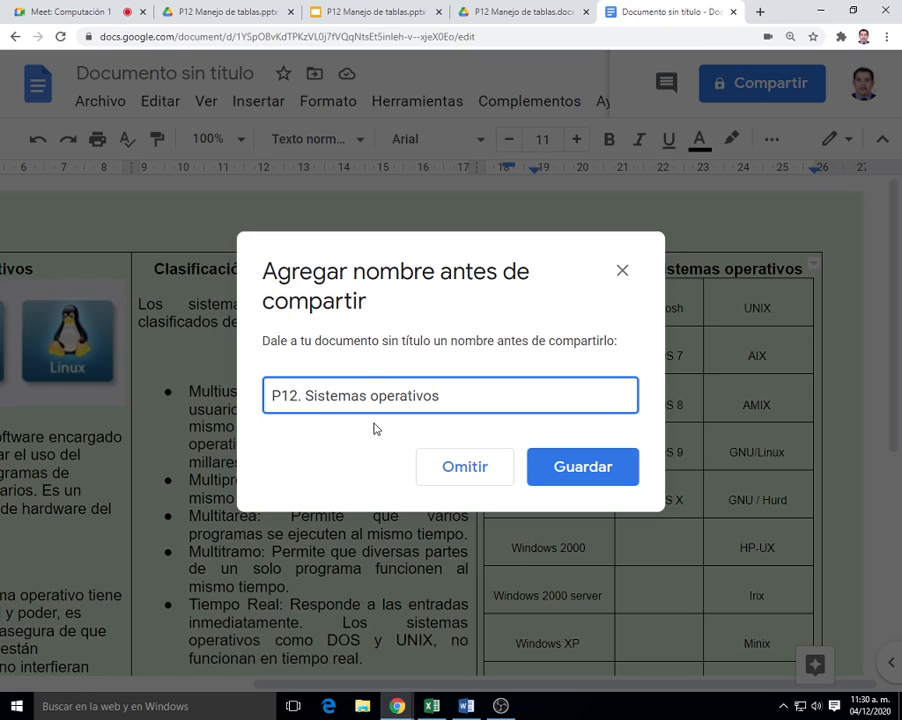
Copy the proposed document name and skip naming to continue to the sharing settings.
drag(446, 395, 317, 393)
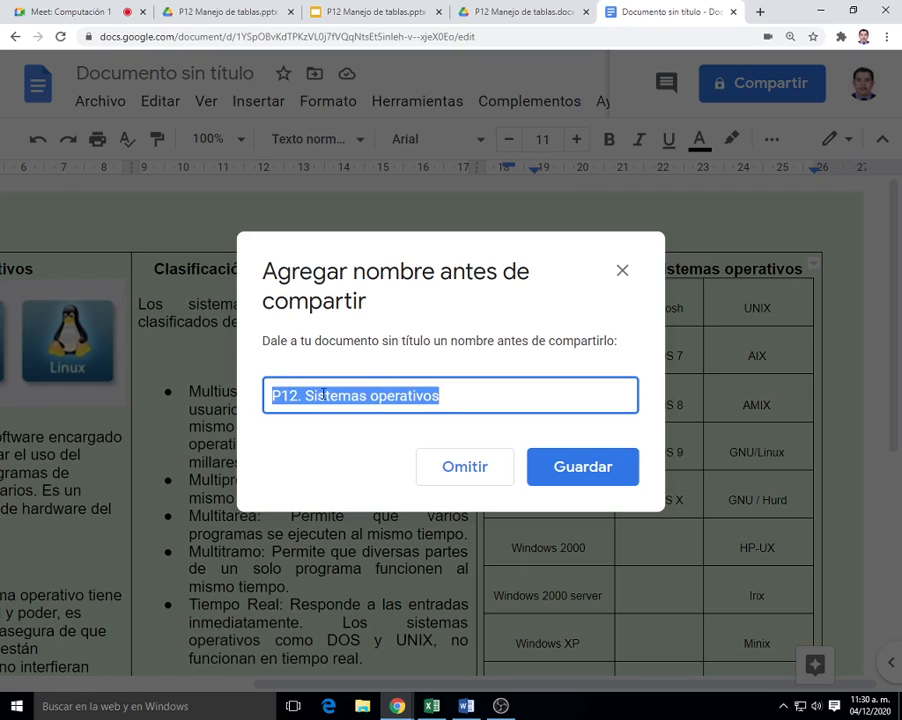
right_click(331, 395)
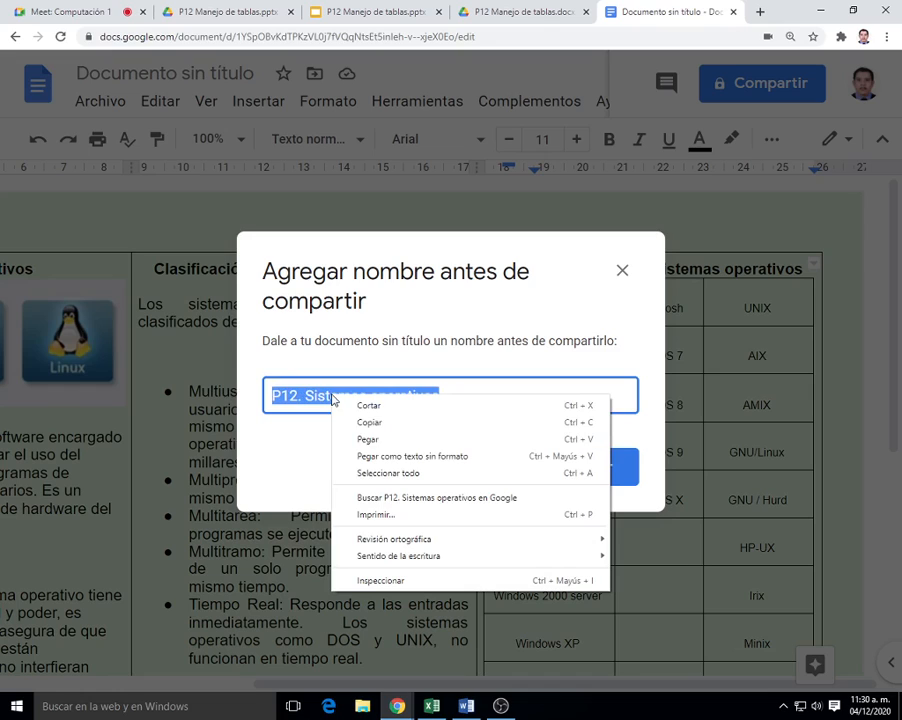
click(379, 431)
click(476, 470)
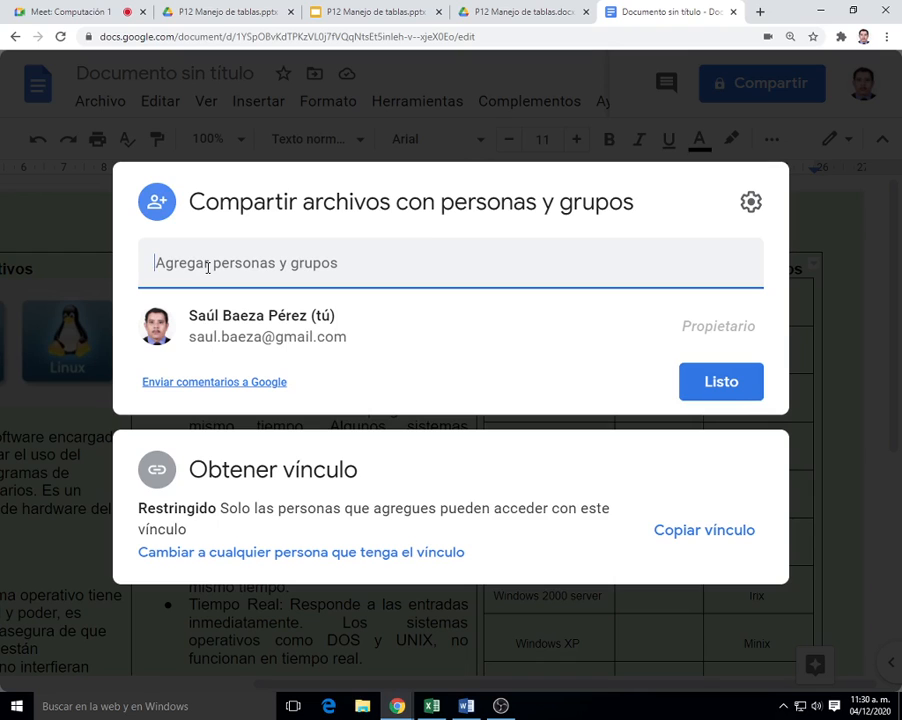
Add the first suggested contact as a recipient and enter "Práctica 12" as the notification message.
click(208, 267)
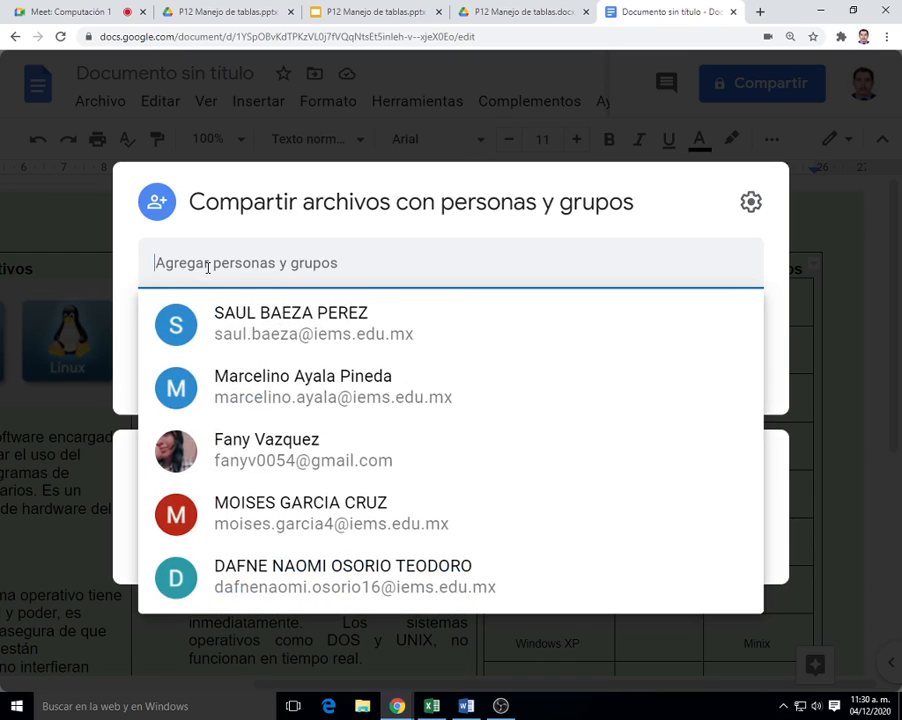
click(326, 336)
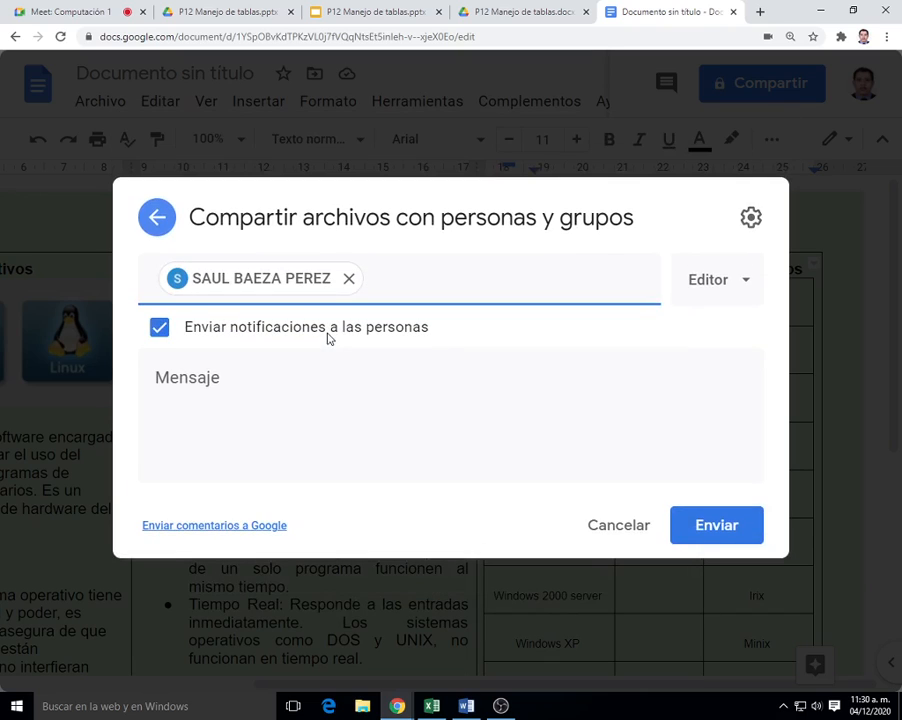
click(191, 377)
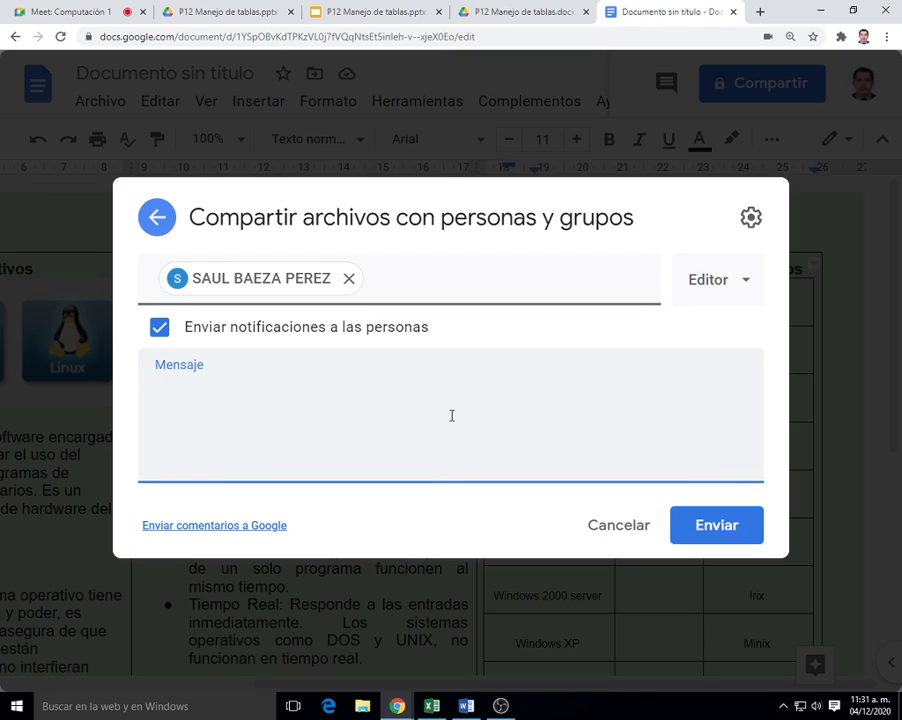
text(Práctica 12)
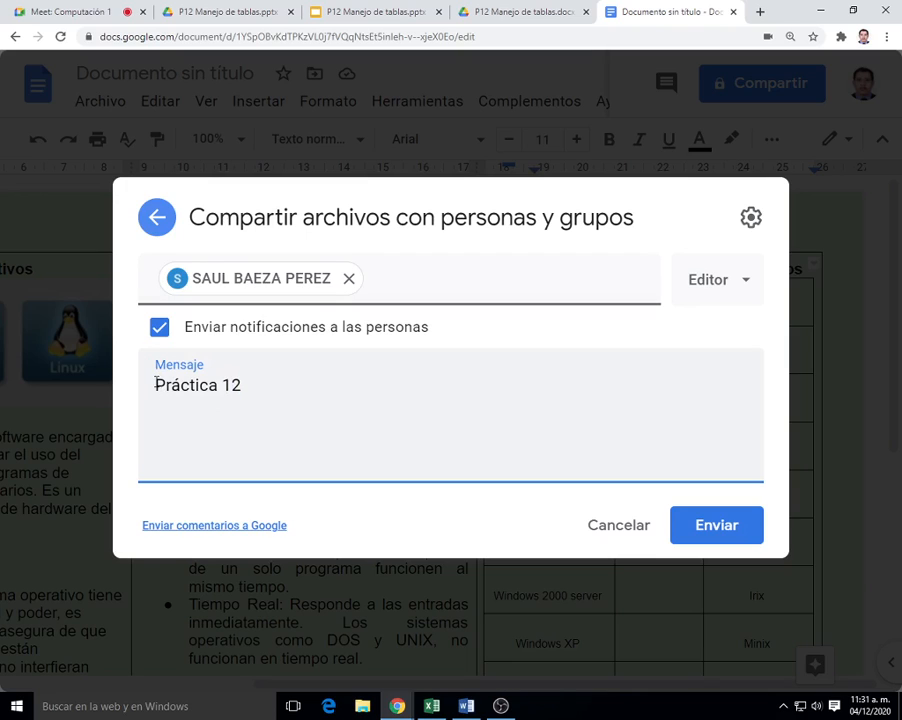
Add the lines "Preparatoria: Tlalpan 2" and "Grupo: 103" above "Práctica 12" in the notification message.
key(Home)
key(Return)
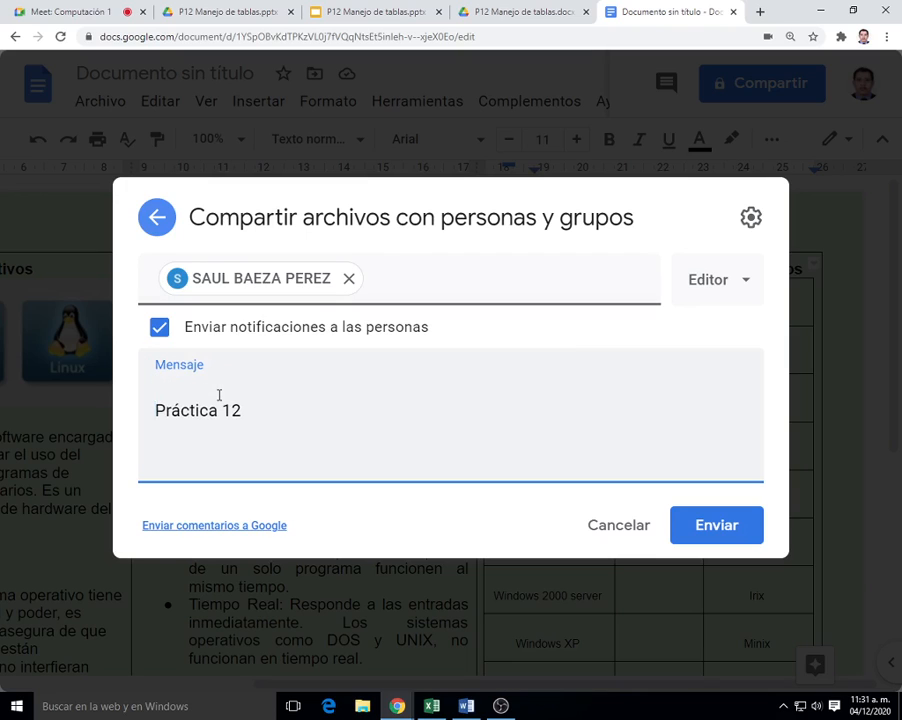
text(Preparatoria)
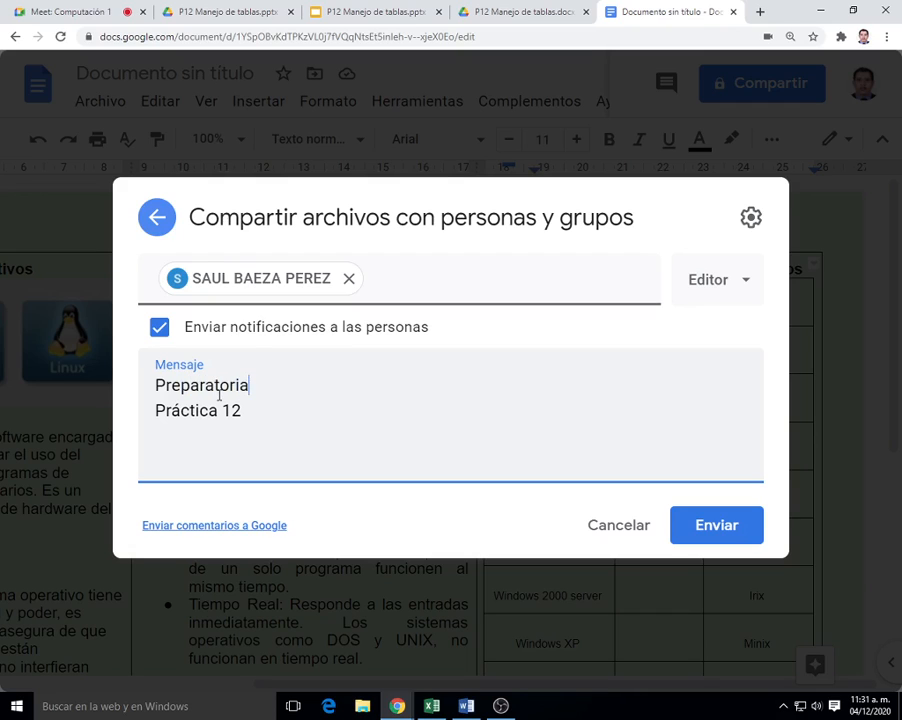
text(: Tlalpan 2)
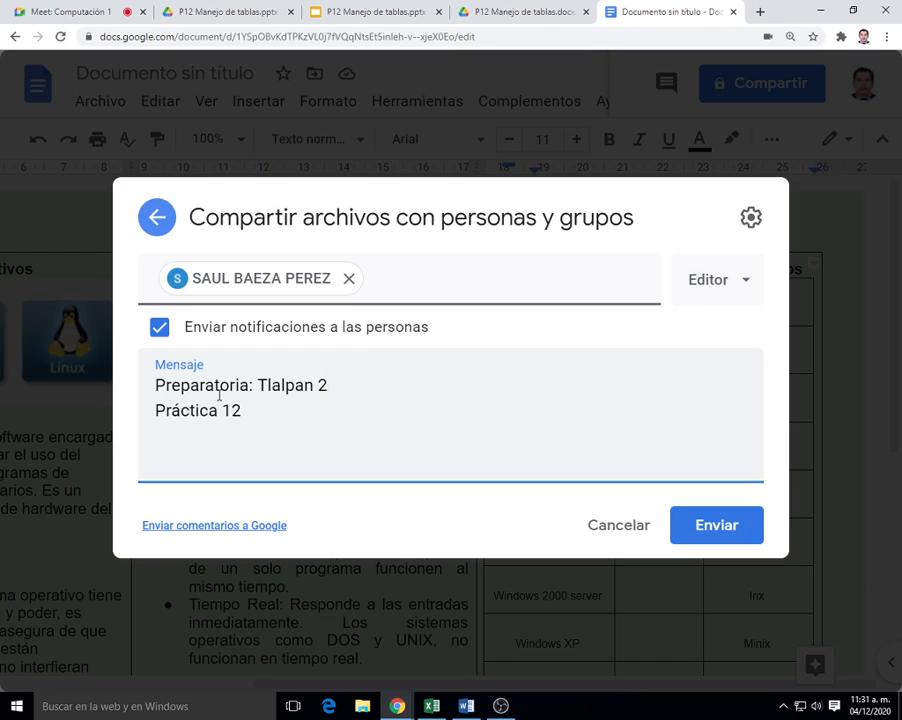
key(Return)
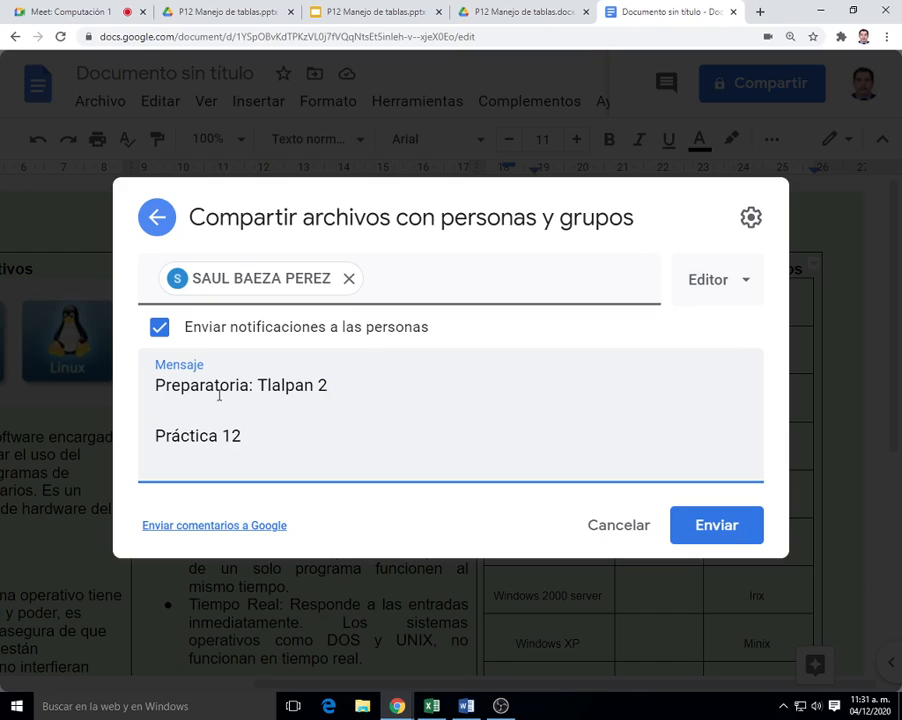
text(grupo:)
text(103)
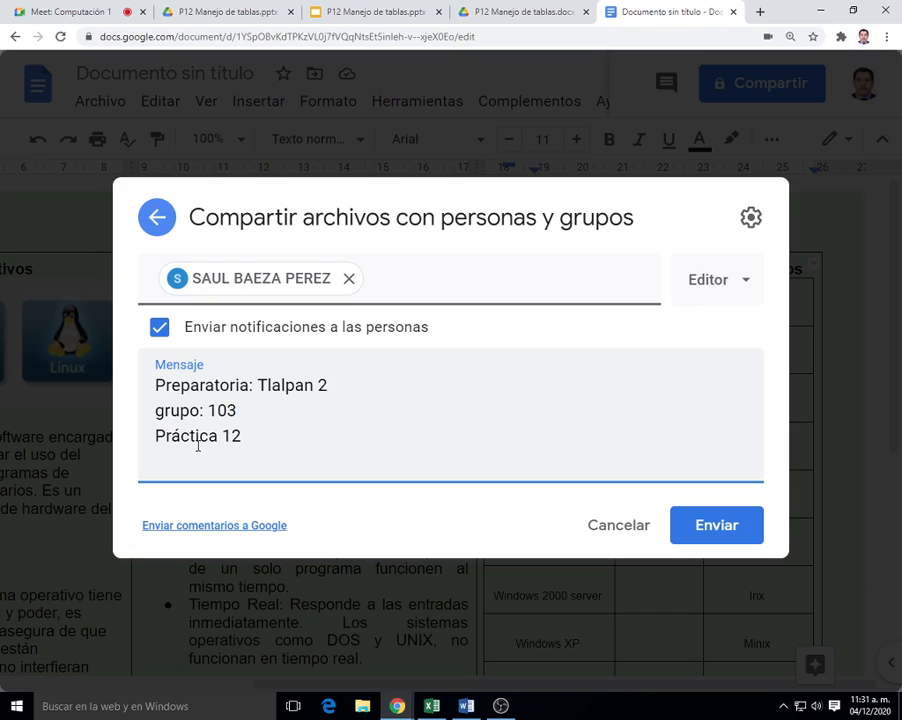
key(BackSpace)
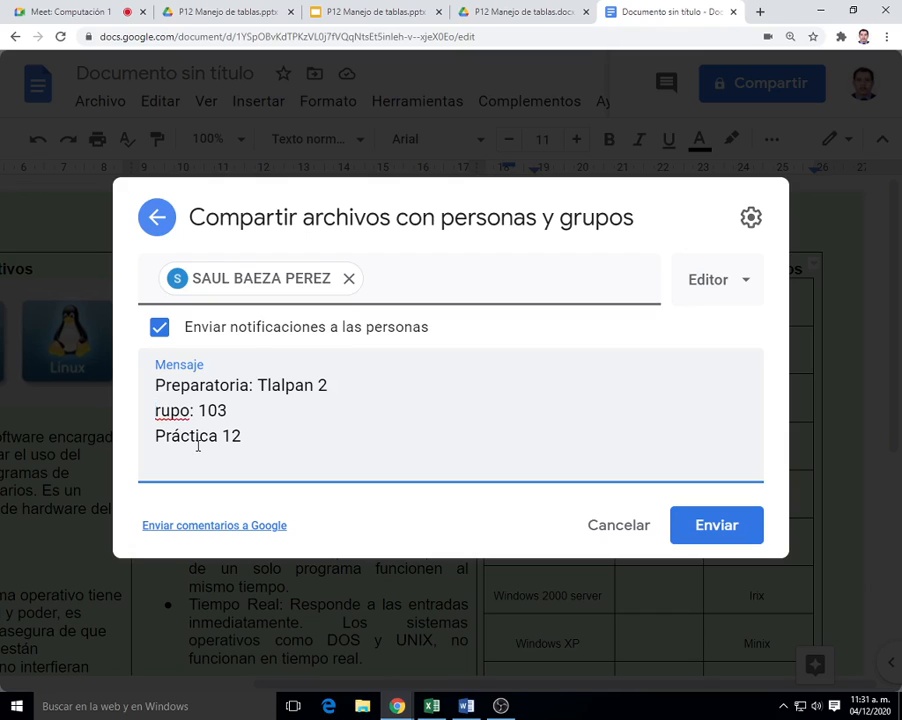
text(G)
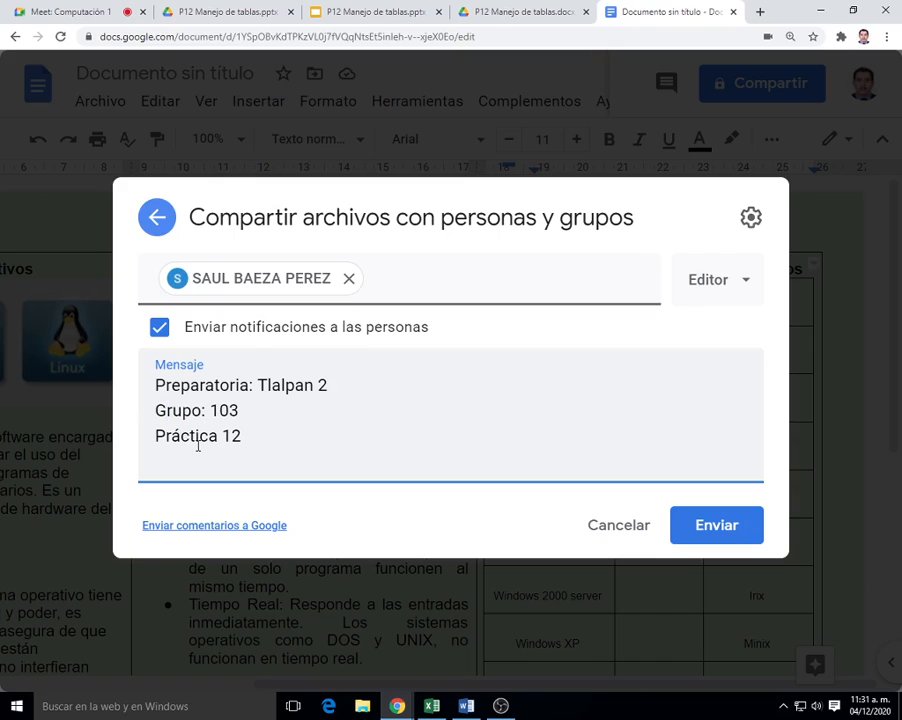
Add a "Nombre:" line with the sender's full name below "Práctica 12" and send the sharing invitation.
click(258, 437)
key(Return)
text(Nombre)
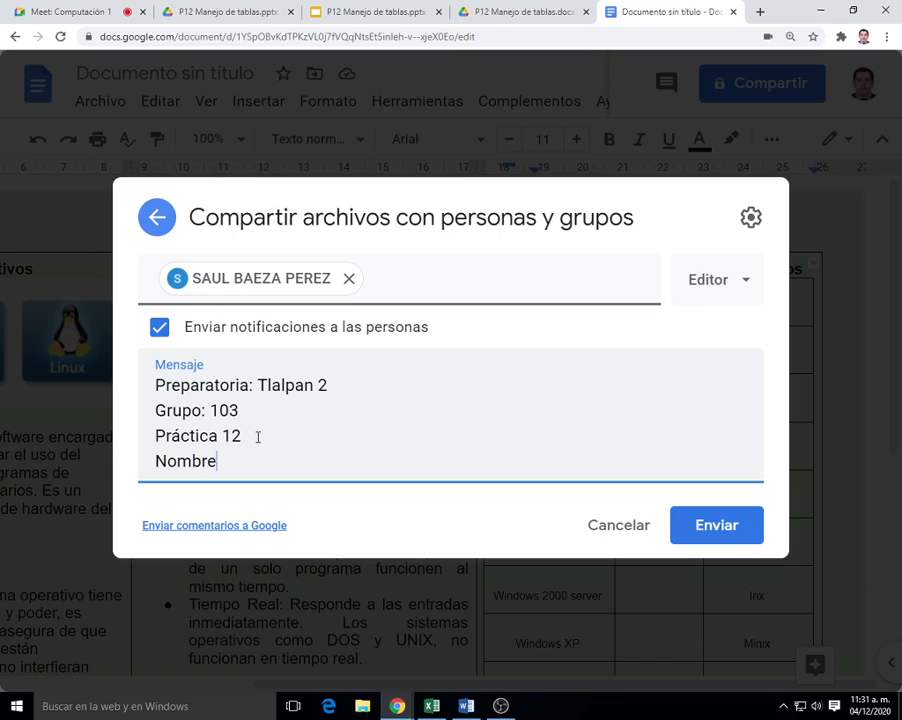
text(: Saúl Baez)
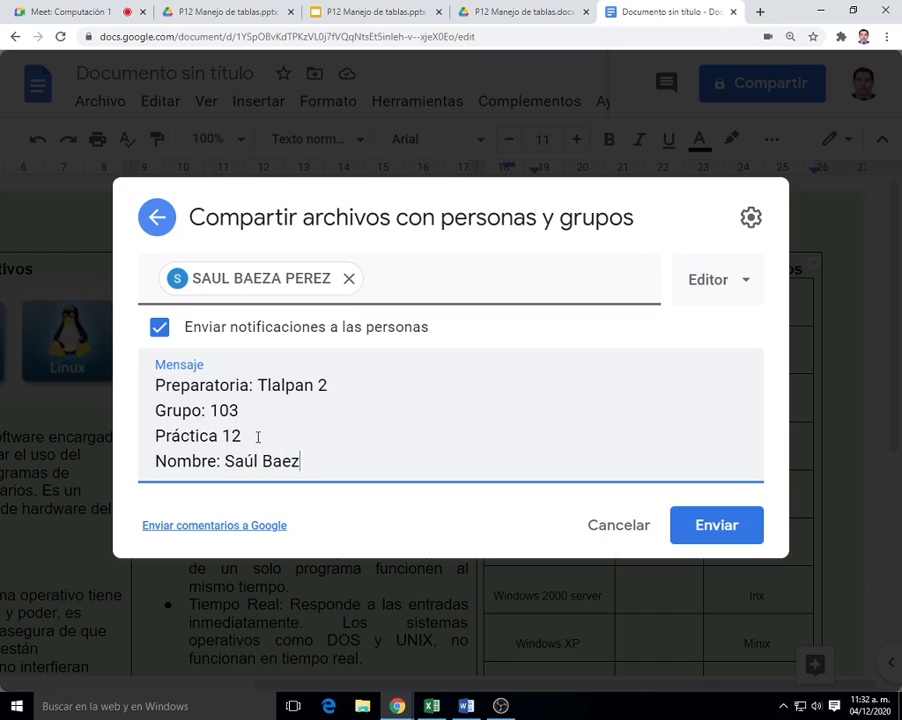
text(a Pérez)
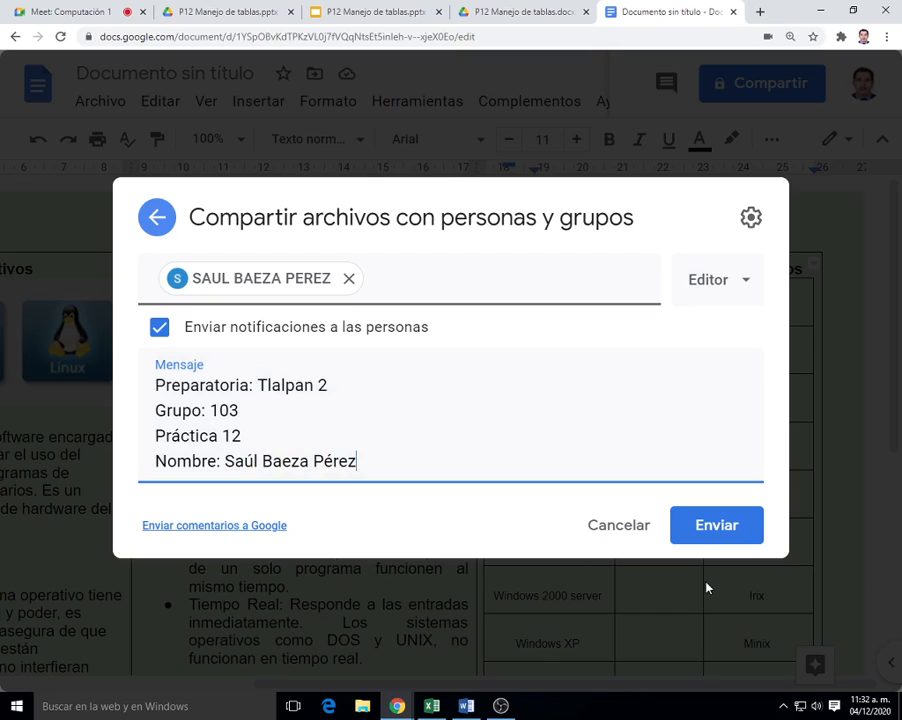
click(737, 531)
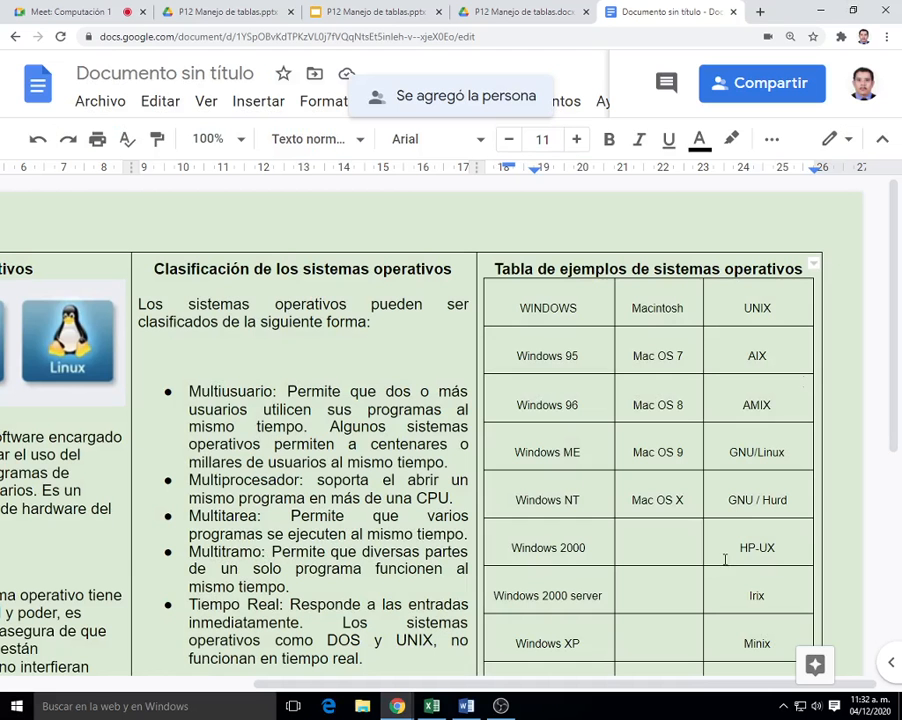
click(50, 13)
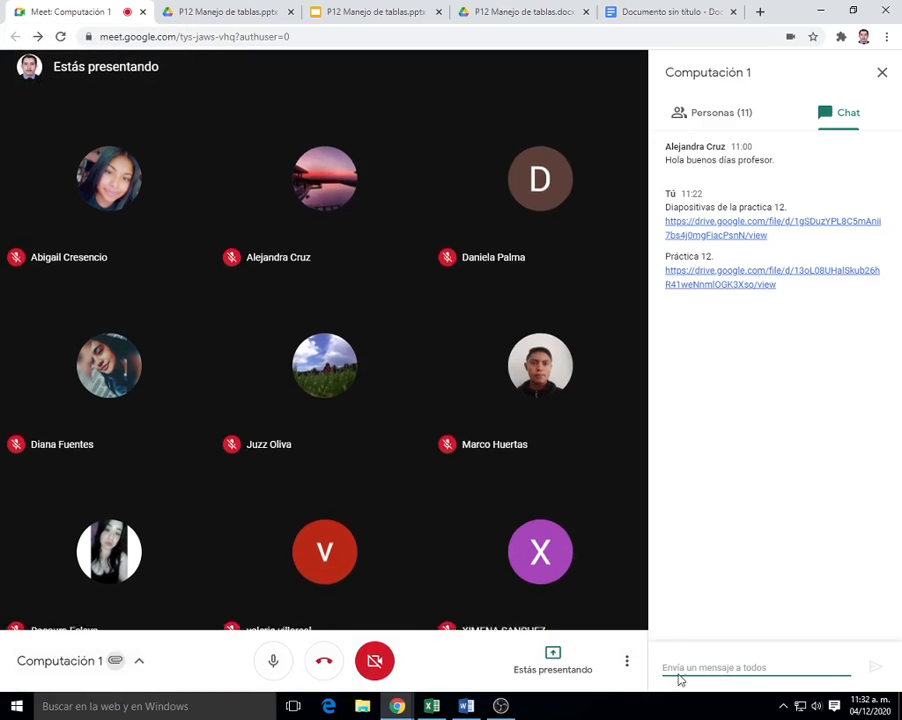
click(501, 706)
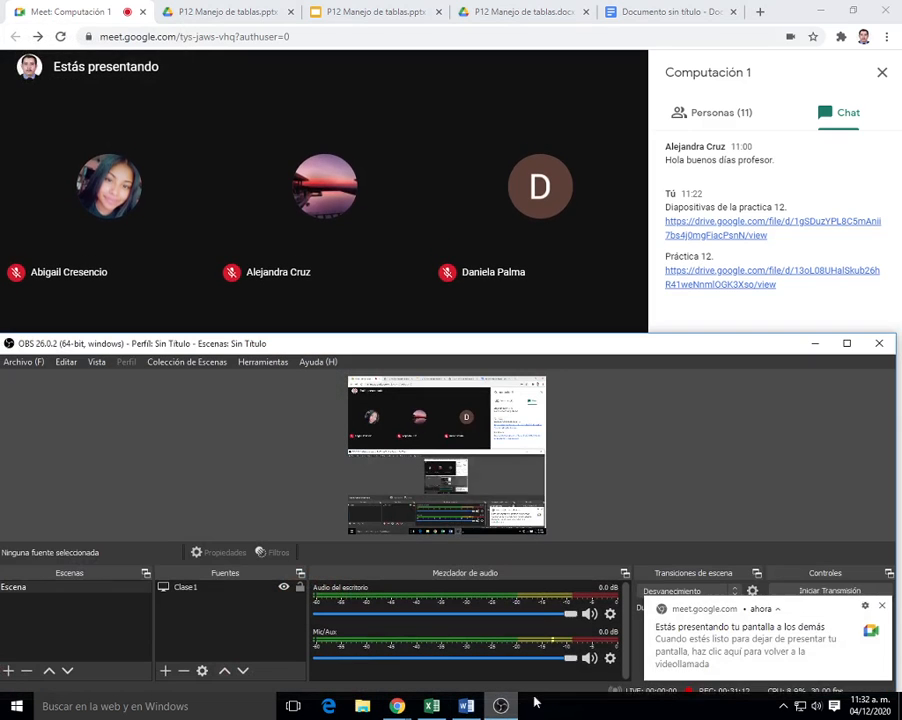
click(880, 602)
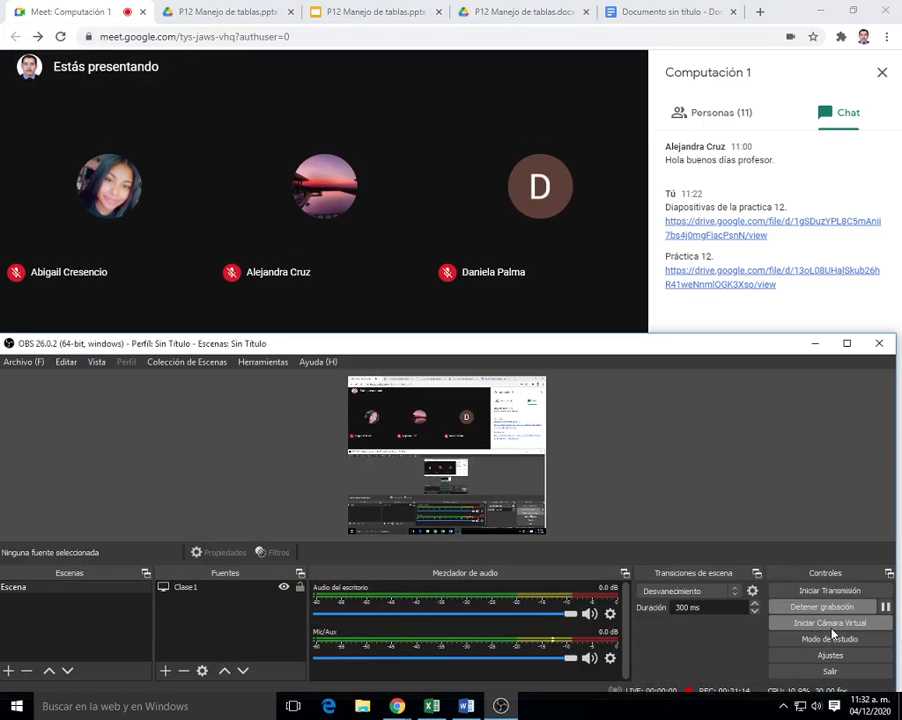